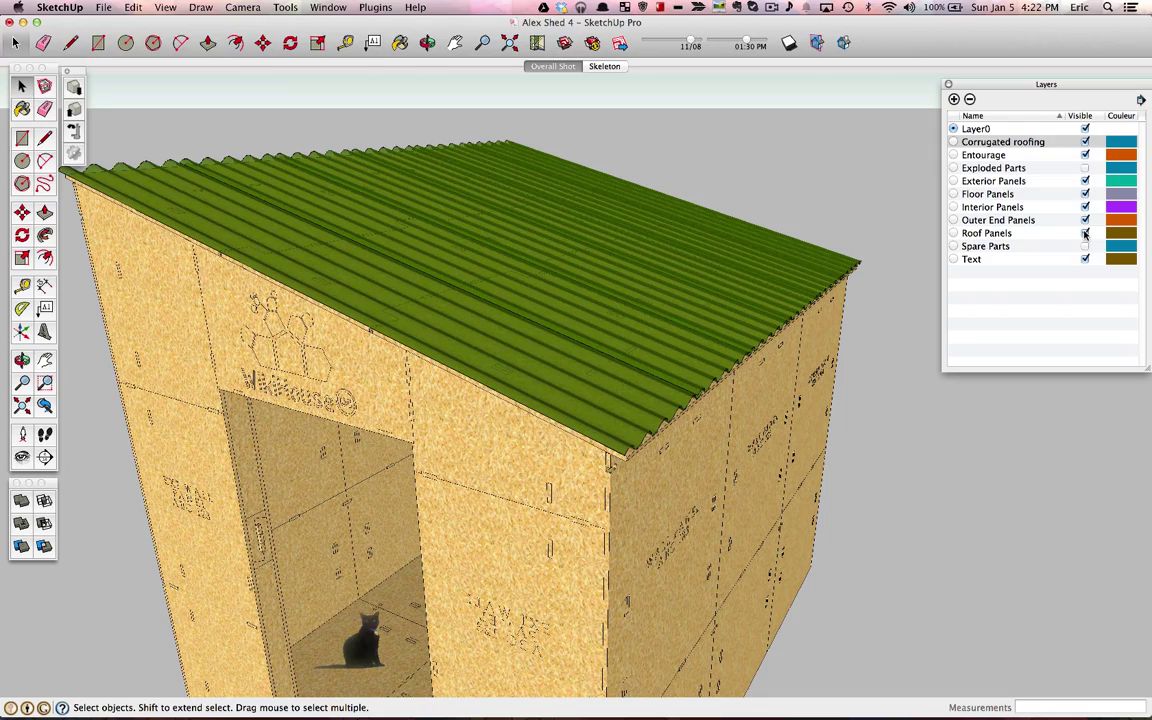
Step: Hide the Corrugated roofing, Floor Panels and Entourage layers to expose the shed's floor frame
{"action": "left_click", "coordinate": [1085, 142]}
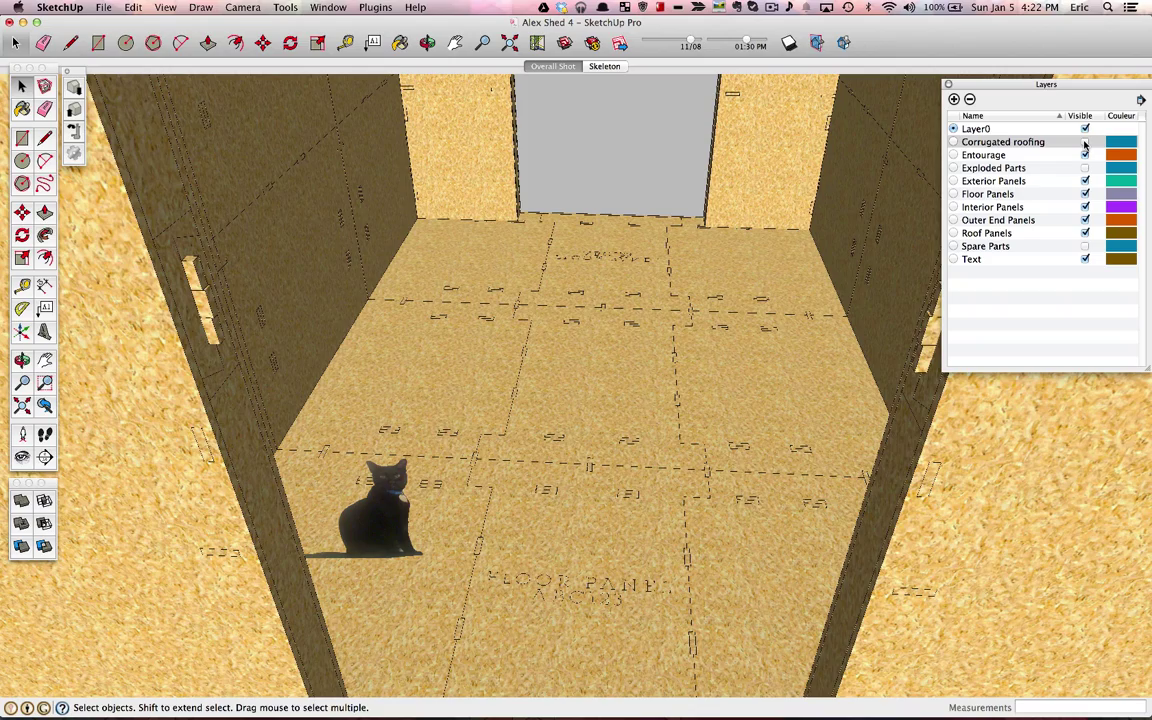
{"action": "left_click", "coordinate": [1085, 142]}
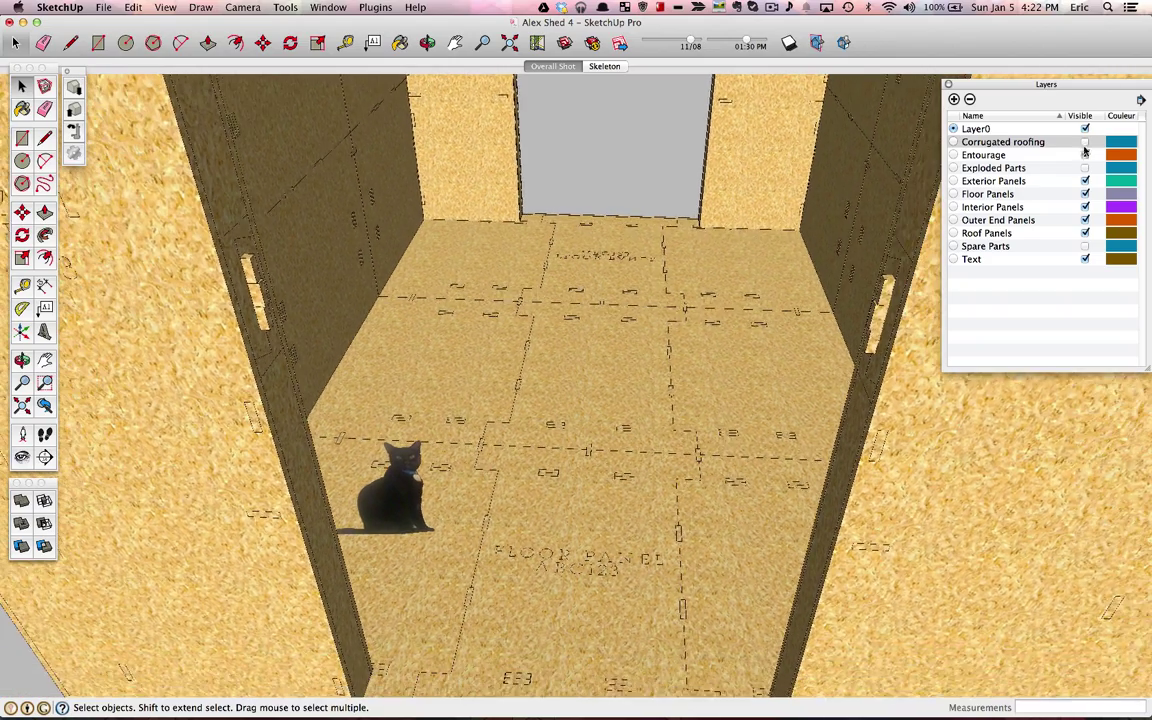
{"action": "left_click", "coordinate": [1085, 194]}
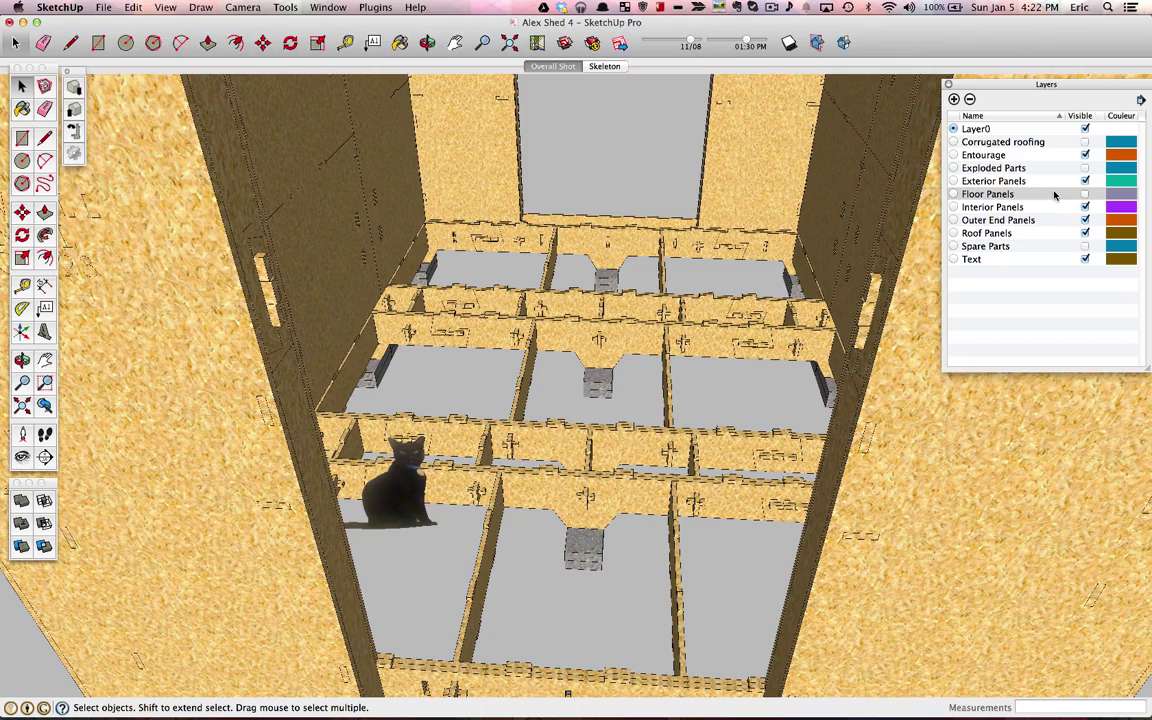
{"action": "left_click", "coordinate": [1084, 156]}
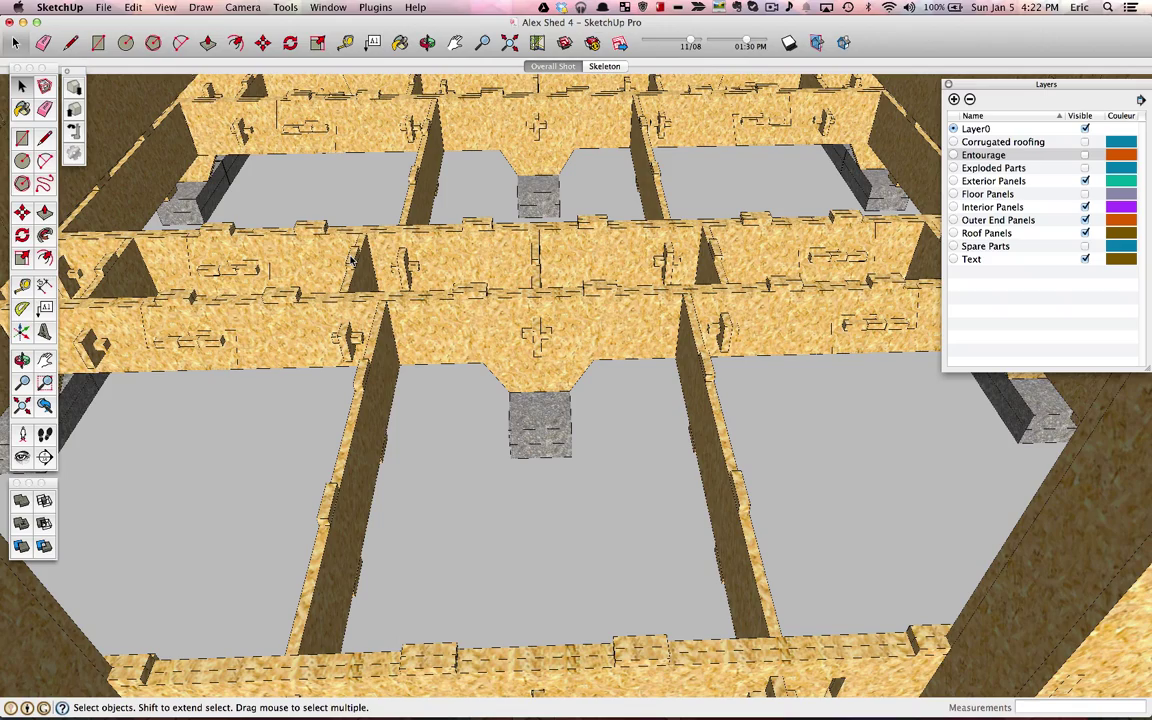
Step: Examine the interlocking joints between the joists of the shed's floor frame up close
{"action": "scroll", "coordinate": [350, 260], "scroll_direction": "up", "scroll_amount": 10}
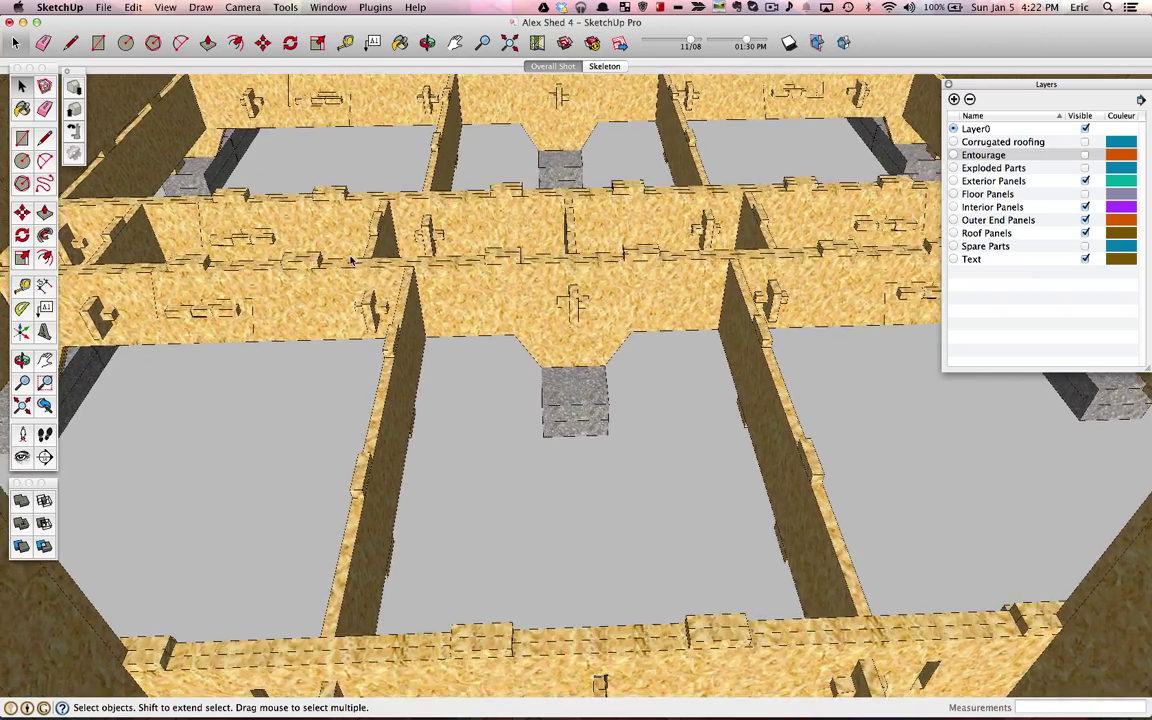
{"action": "scroll", "coordinate": [350, 260], "scroll_direction": "up", "scroll_amount": 10}
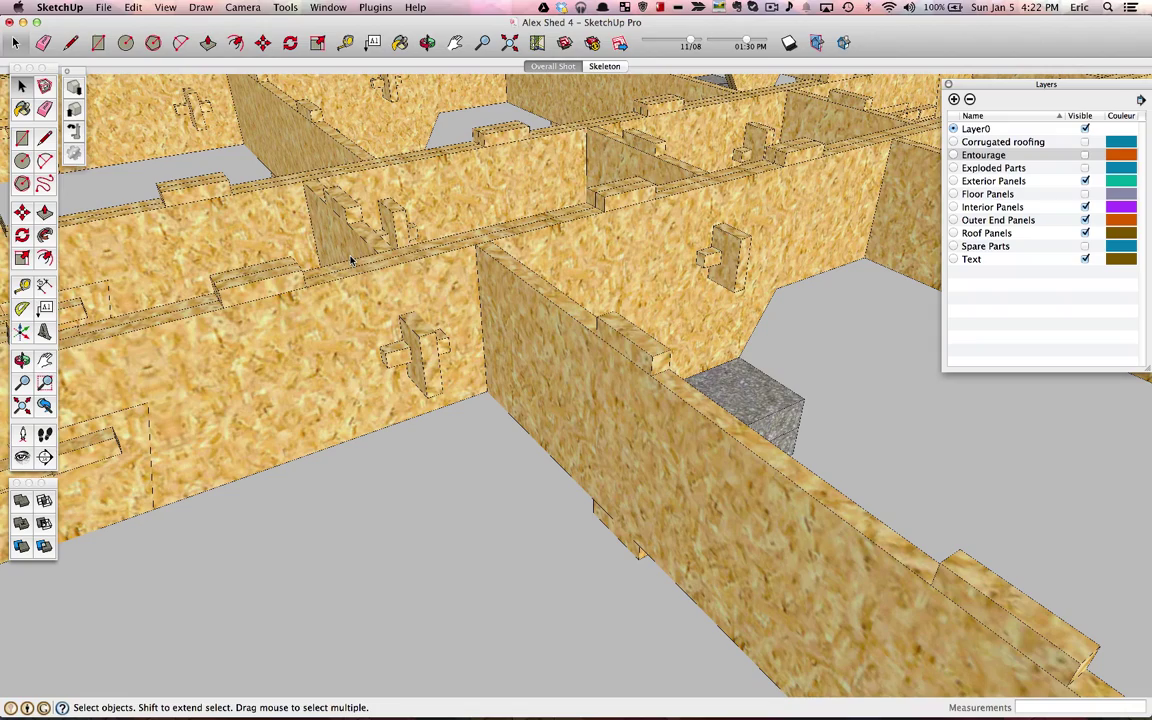
{"action": "scroll", "coordinate": [350, 260], "scroll_direction": "up", "scroll_amount": 5}
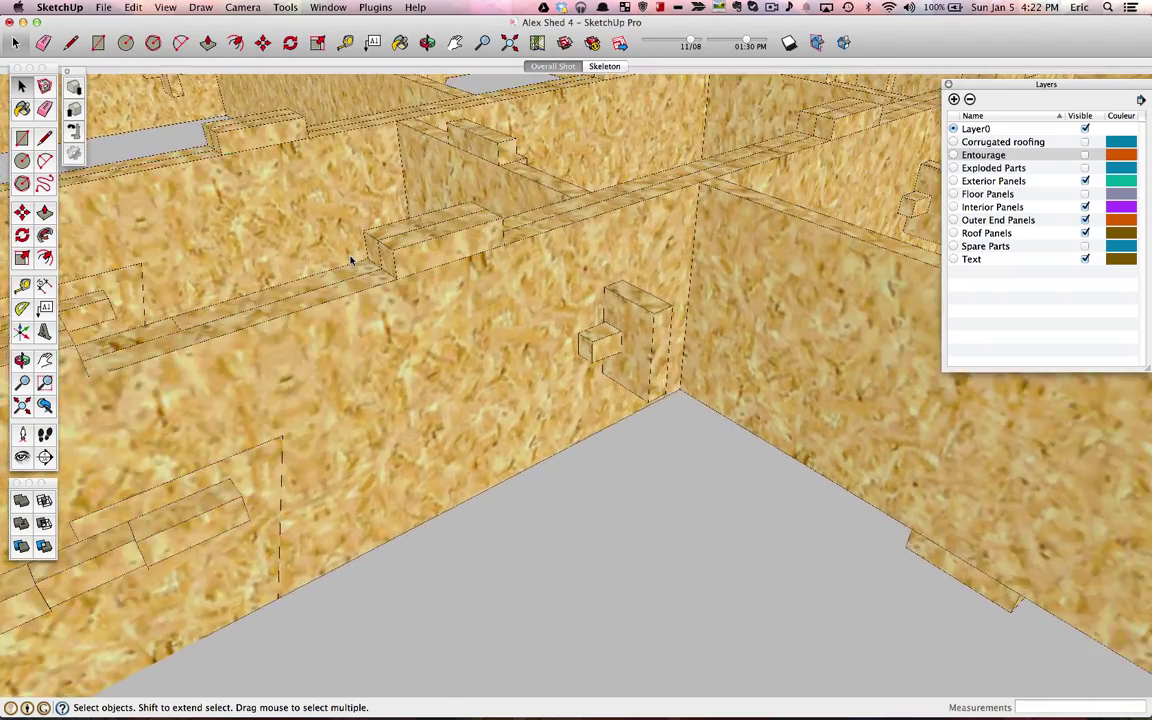
{"action": "scroll", "coordinate": [350, 260], "scroll_direction": "down", "scroll_amount": 10}
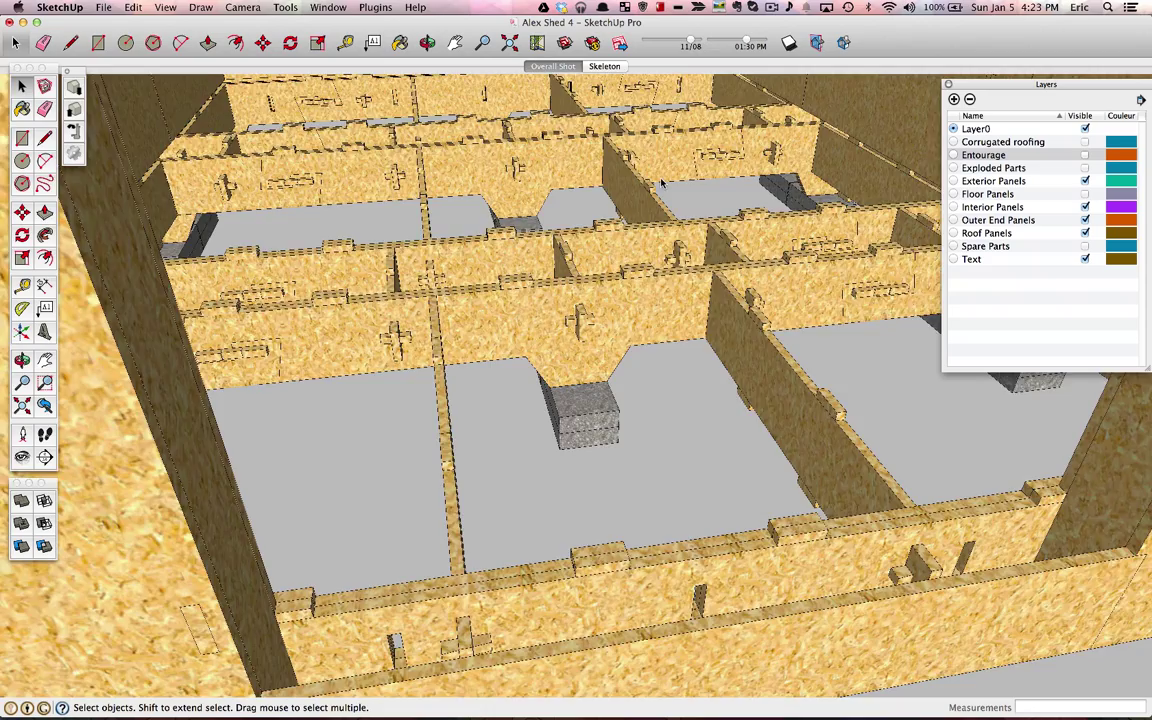
{"action": "scroll", "coordinate": [660, 181], "scroll_direction": "down", "scroll_amount": 4}
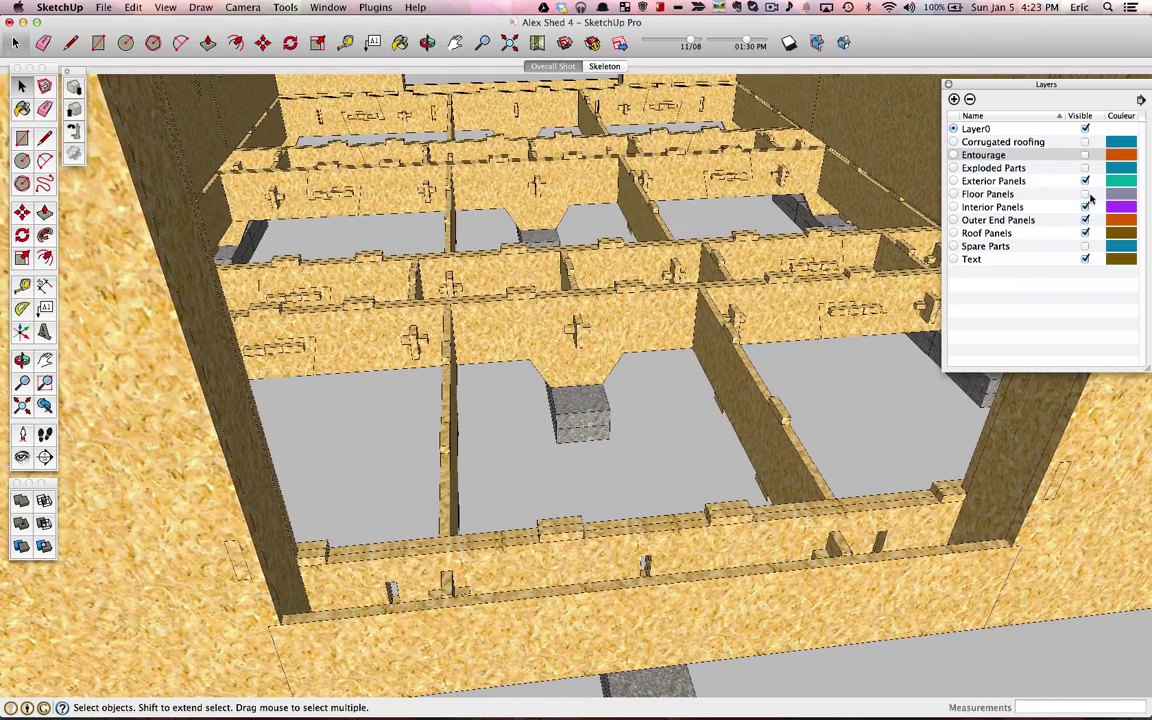
Step: Show the Floor Panels layer to examine how the panels slot over the frame, and hide it again
{"action": "left_click", "coordinate": [1085, 194]}
{"action": "scroll", "coordinate": [484, 294], "scroll_direction": "up", "scroll_amount": 4}
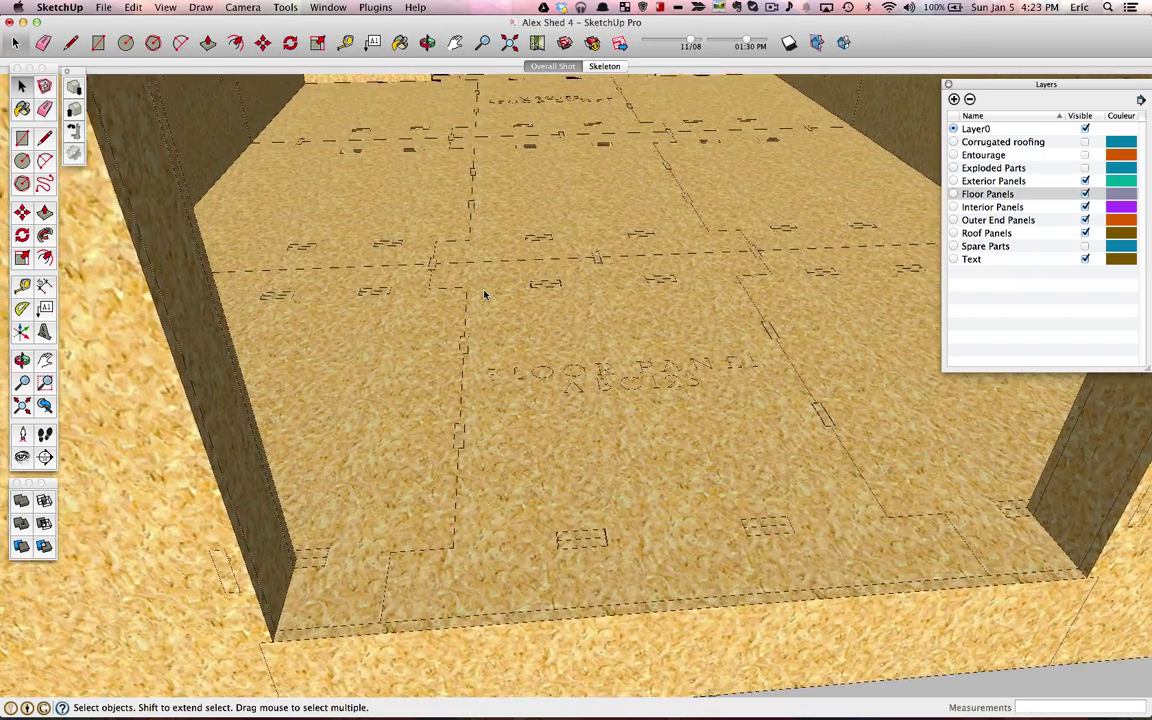
{"action": "scroll", "coordinate": [484, 294], "scroll_direction": "up", "scroll_amount": 5}
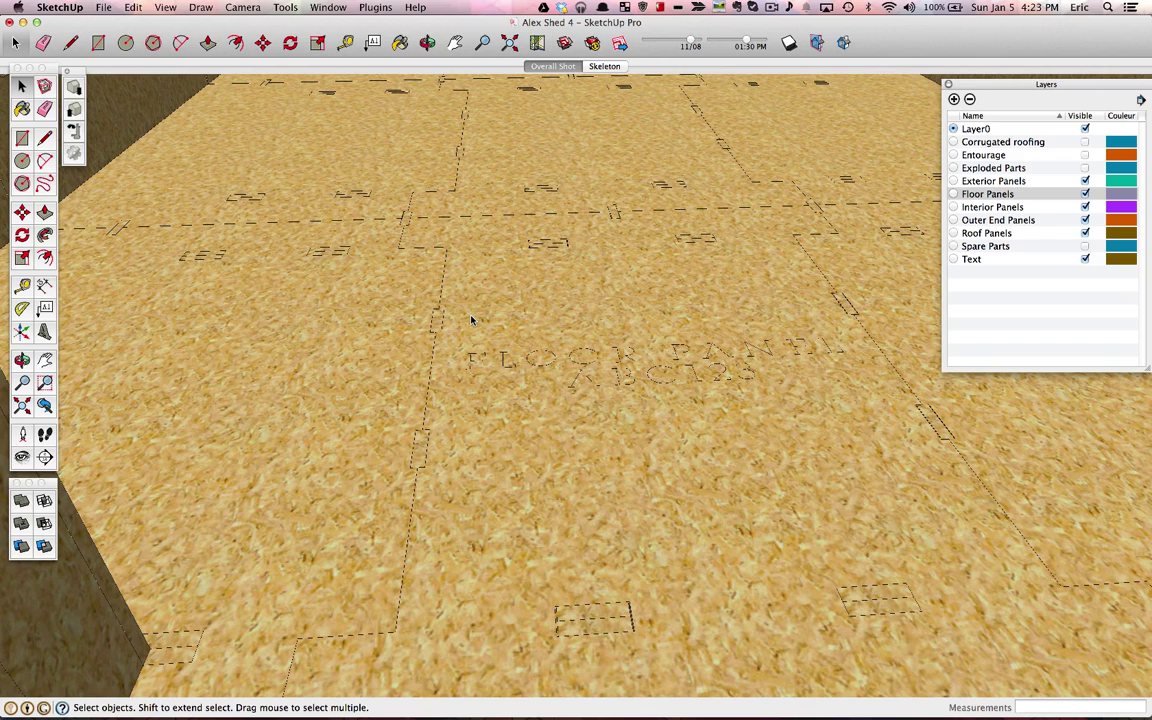
{"action": "scroll", "coordinate": [470, 319], "scroll_direction": "up", "scroll_amount": 2}
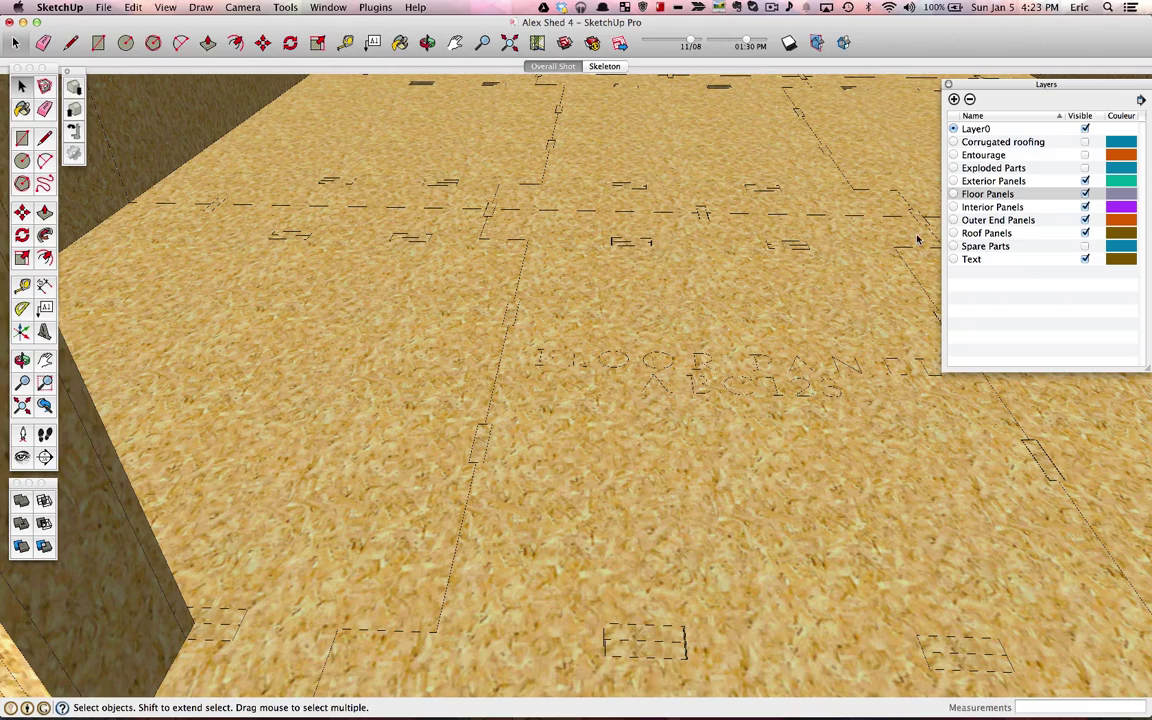
{"action": "left_click", "coordinate": [1085, 193]}
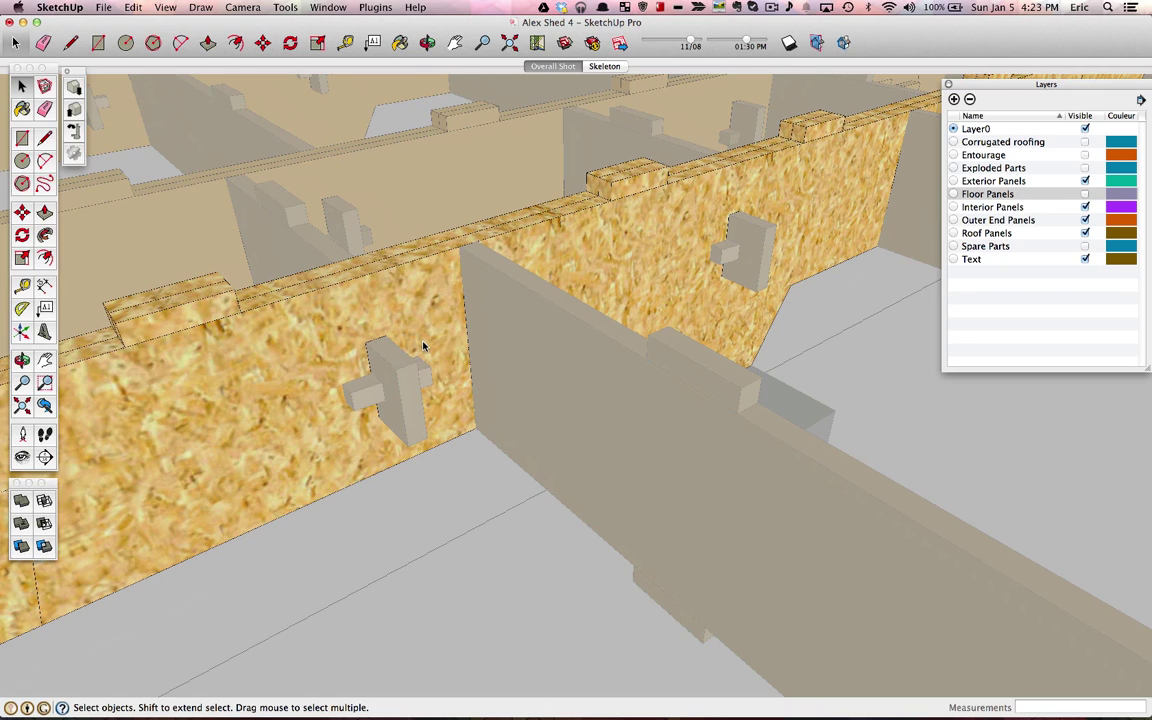
Step: Examine the connector pieces and the slotted joints in the frame components
{"action": "key", "text": "x"}
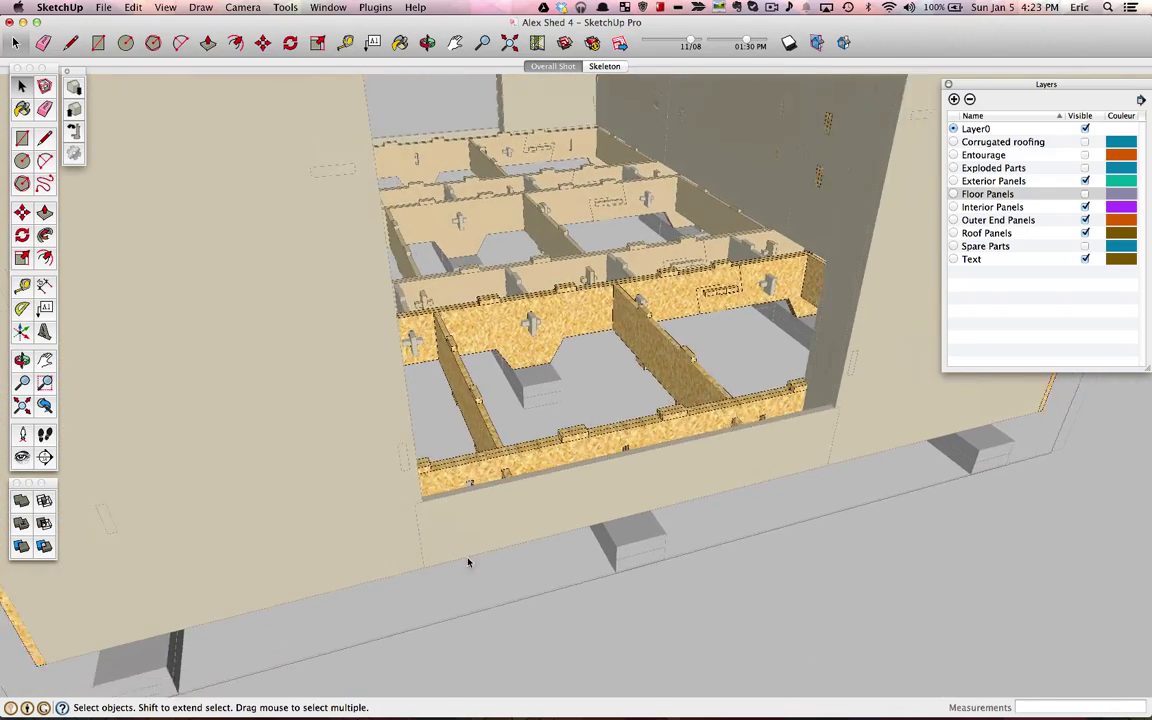
{"action": "scroll", "coordinate": [538, 506], "scroll_direction": "up", "scroll_amount": 5}
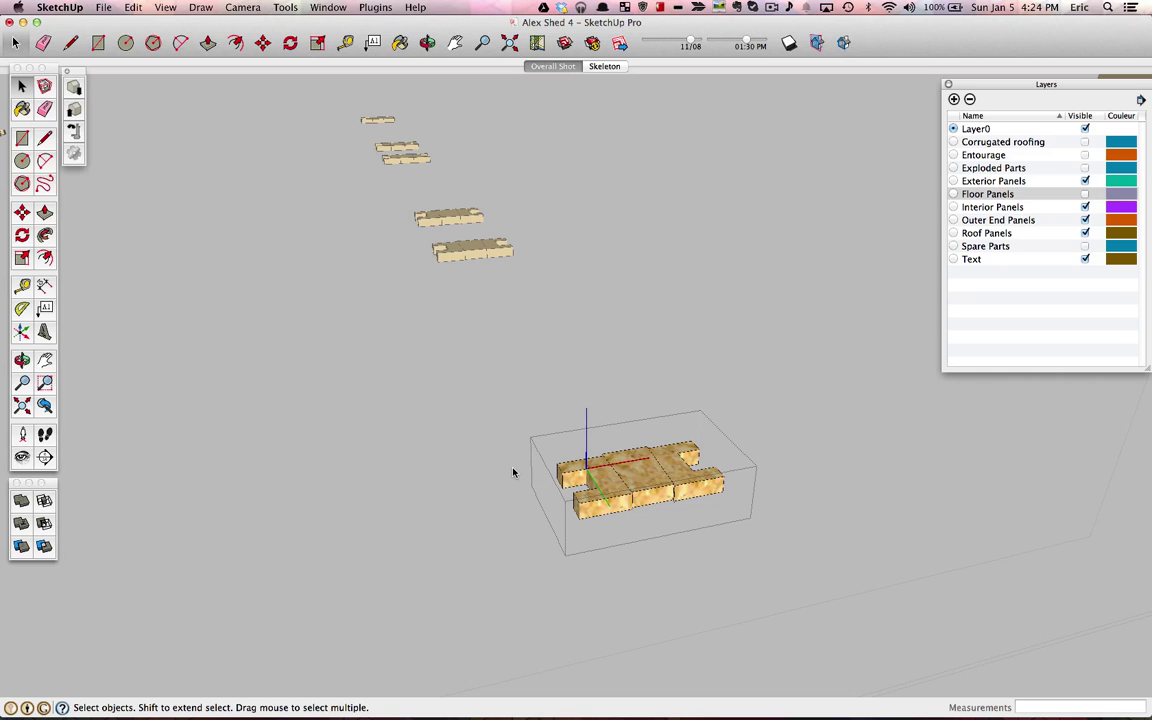
{"action": "left_click", "coordinate": [503, 477]}
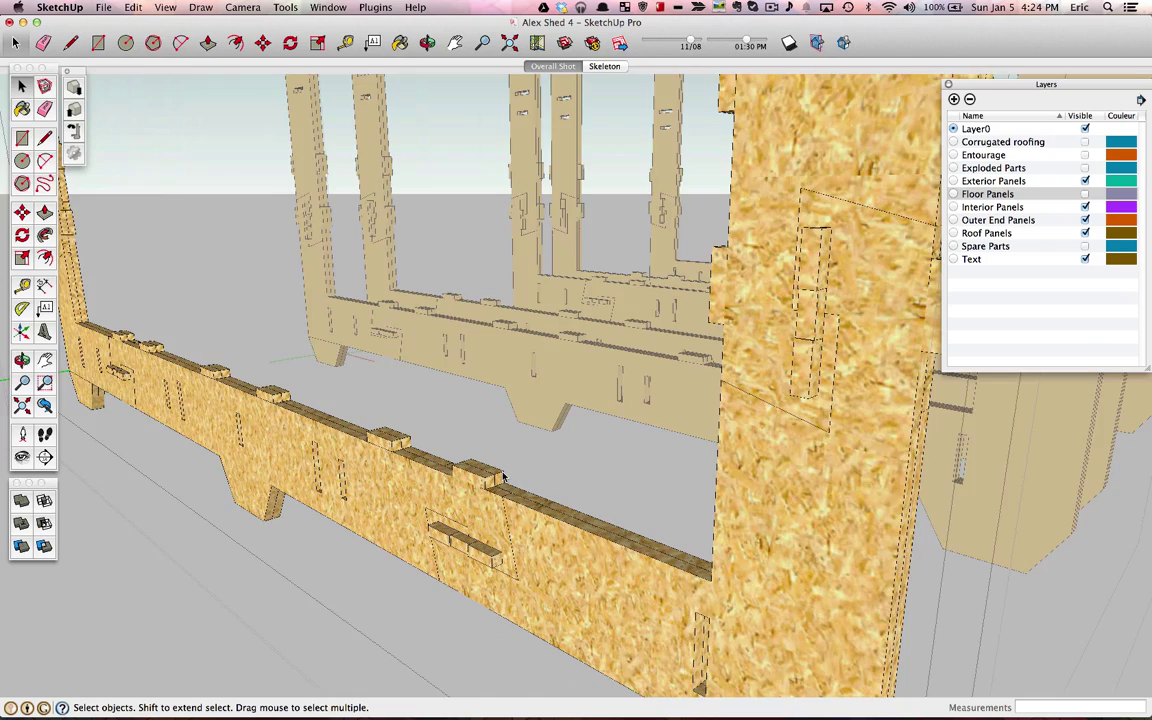
{"action": "left_click", "coordinate": [496, 481]}
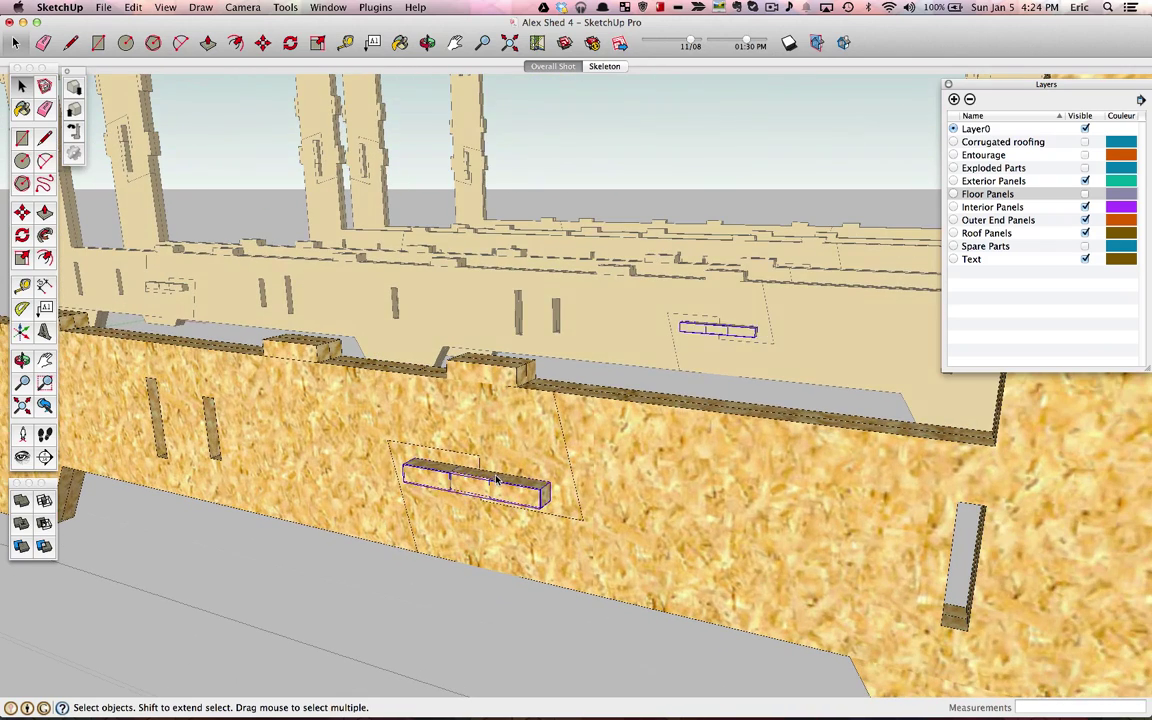
{"action": "double_click", "coordinate": [496, 478]}
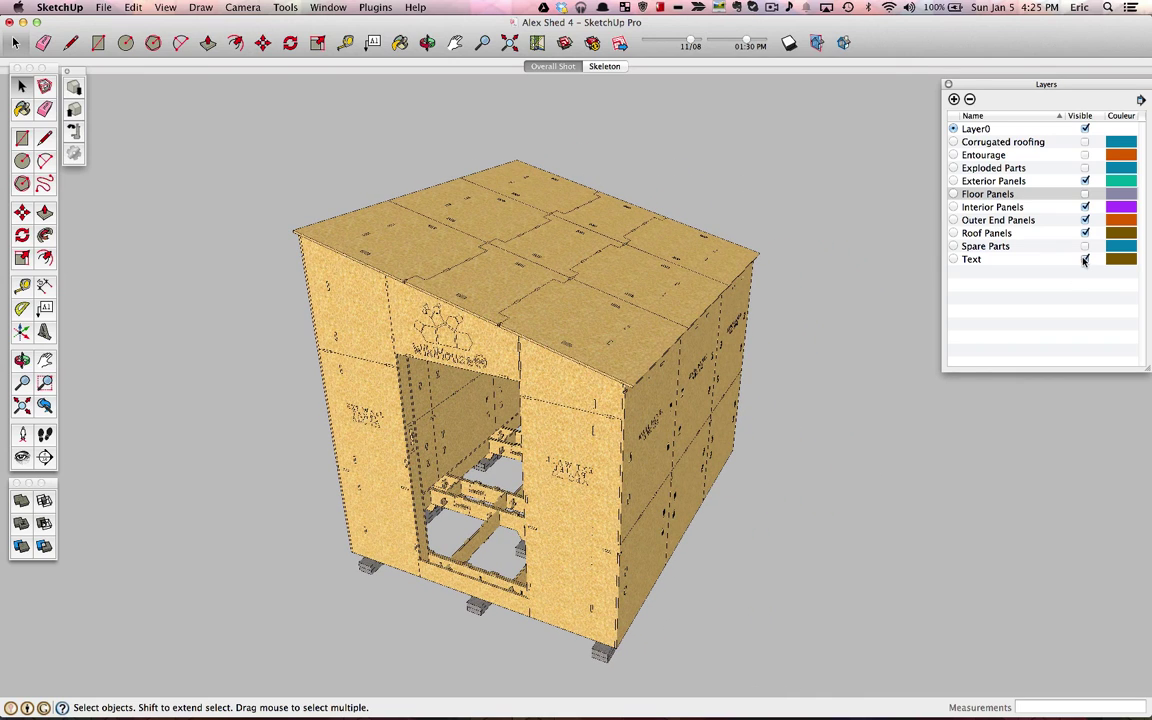
Step: Show the Floor Panels layer and inspect the shed's front and rear modules as separate components
{"action": "left_click", "coordinate": [1085, 194]}
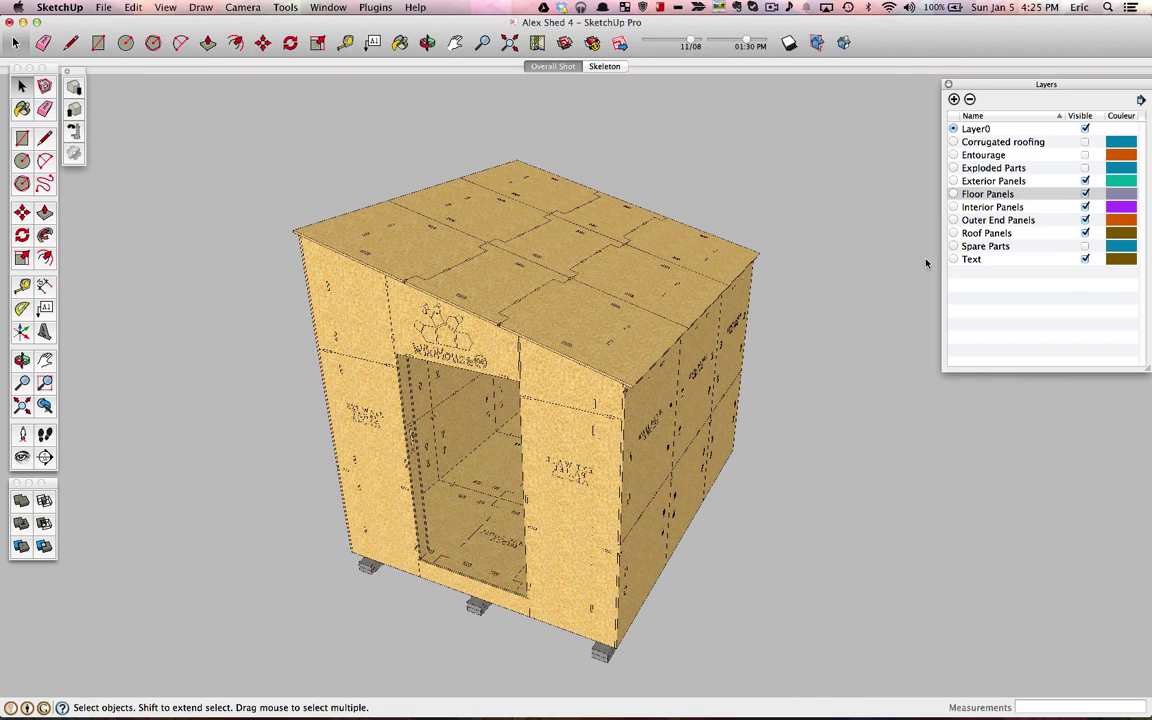
{"action": "left_click", "coordinate": [589, 358]}
{"action": "scroll", "coordinate": [589, 358], "scroll_direction": "up", "scroll_amount": 1}
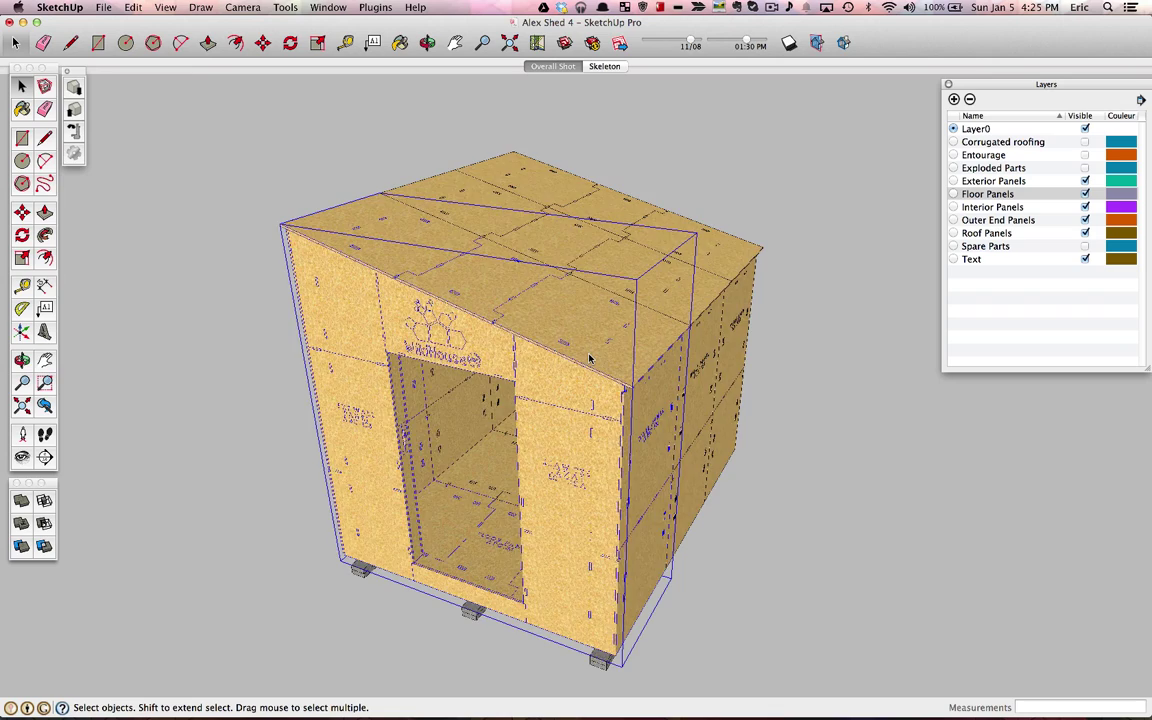
{"action": "middle_click_drag", "start_coordinate": [589, 358], "coordinate": [717, 238]}
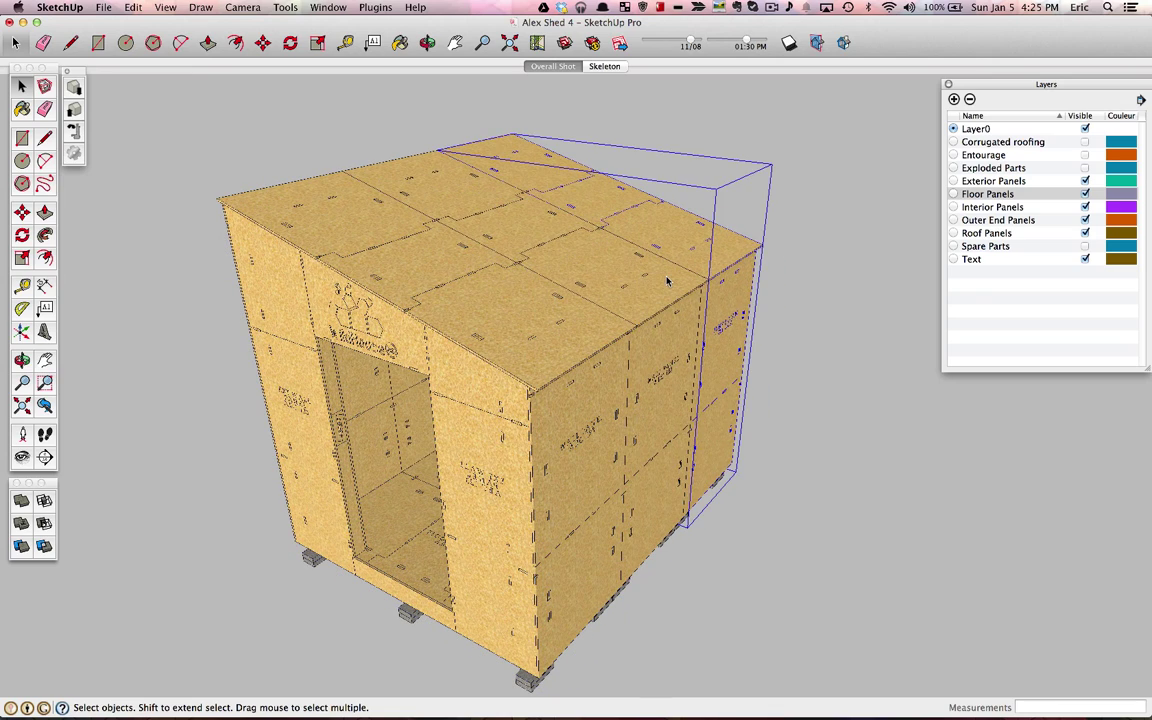
{"action": "middle_click_drag", "start_coordinate": [668, 281], "coordinate": [572, 369]}
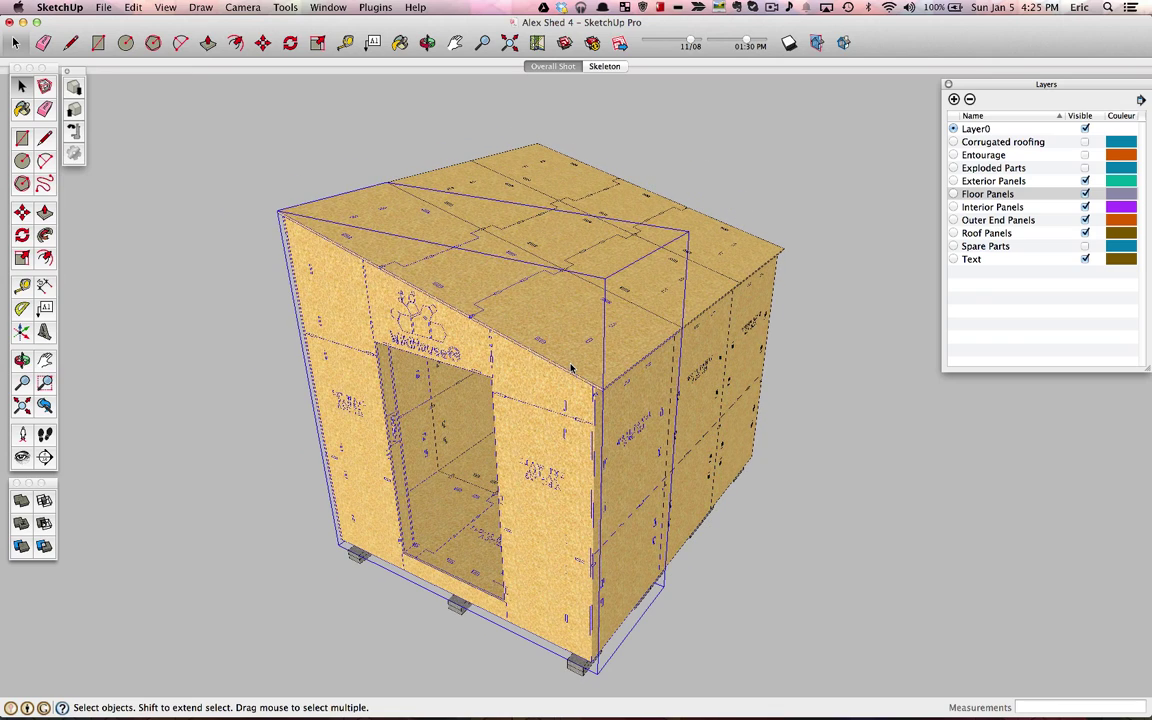
Step: Open the front module and try moving the upper front panel beside the doorway about 22 7/8" out of place
{"action": "double_click", "coordinate": [572, 369]}
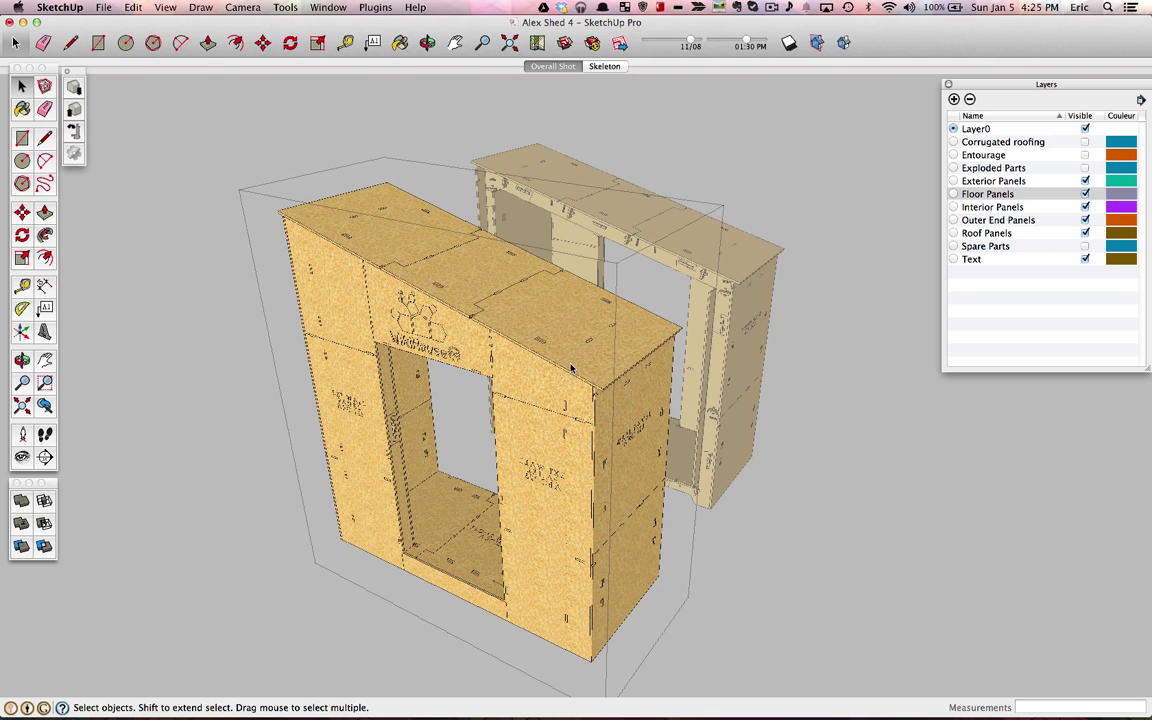
{"action": "key", "text": "super+a"}
{"action": "double_click", "coordinate": [533, 390]}
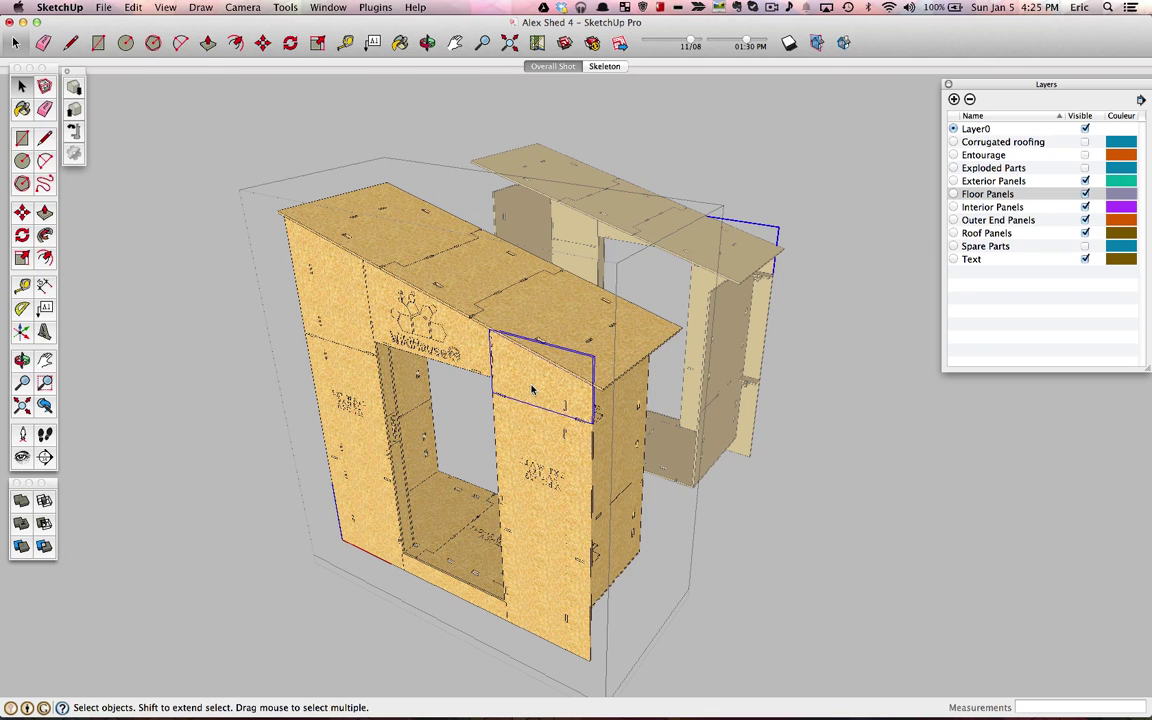
{"action": "key", "text": "m"}
{"action": "left_click", "coordinate": [533, 392]}
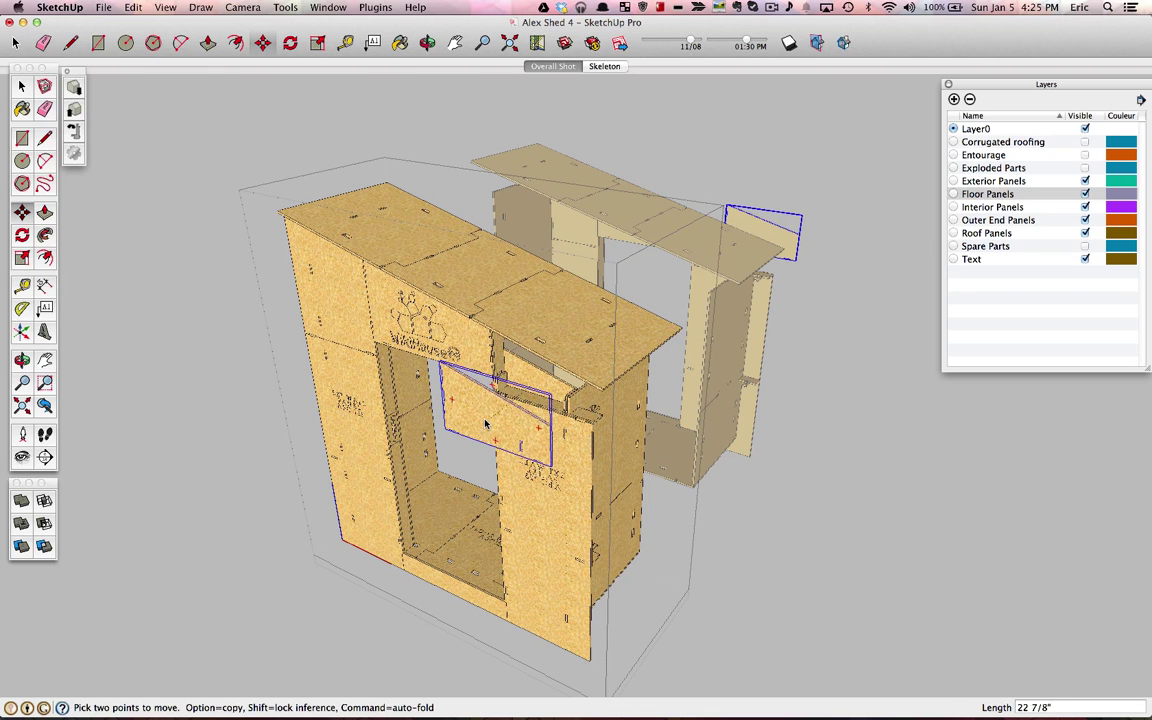
{"action": "middle_click_drag", "start_coordinate": [485, 424], "coordinate": [334, 386]}
{"action": "key", "text": "space"}
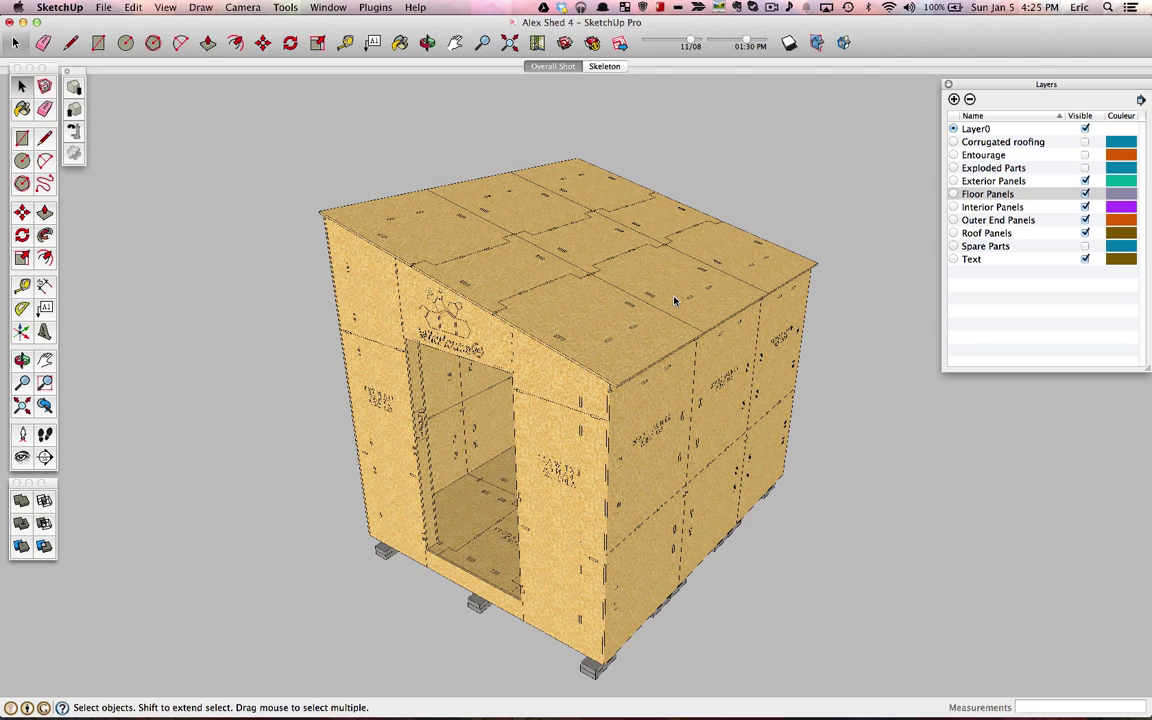
Step: Place a copy of the shed's middle module beside the building, about 127 inches from the original
{"action": "left_click", "coordinate": [675, 300]}
{"action": "key", "text": "m"}
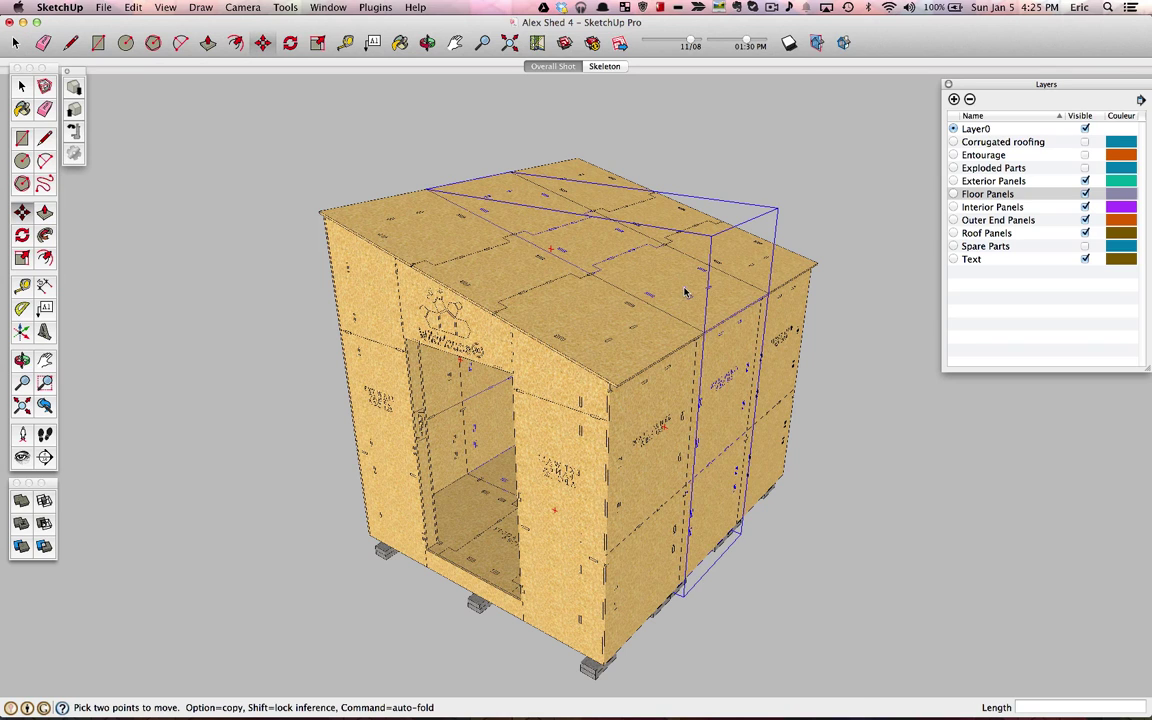
{"action": "right_click", "coordinate": [683, 290]}
{"action": "left_click", "coordinate": [662, 278]}
{"action": "left_click", "coordinate": [703, 289]}
{"action": "key", "text": "alt"}
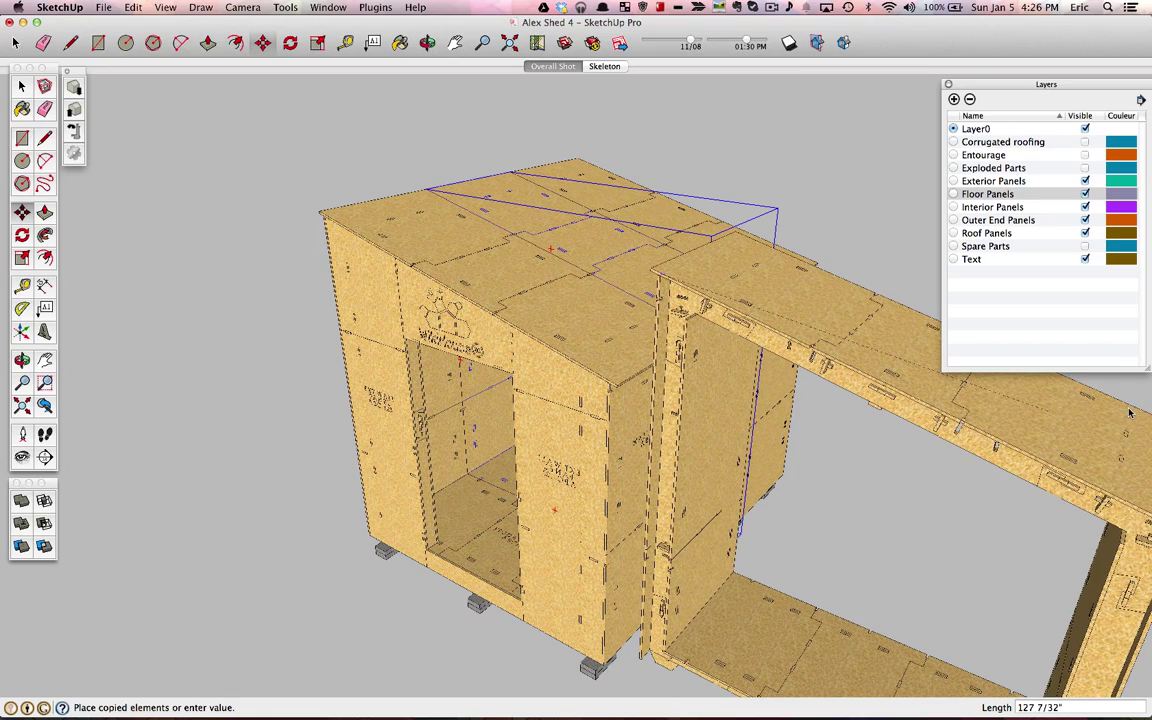
{"action": "left_click", "coordinate": [612, 368]}
{"action": "middle_click_drag", "start_coordinate": [612, 368], "coordinate": [519, 368]}
{"action": "scroll", "coordinate": [519, 369], "scroll_direction": "down", "scroll_amount": 4}
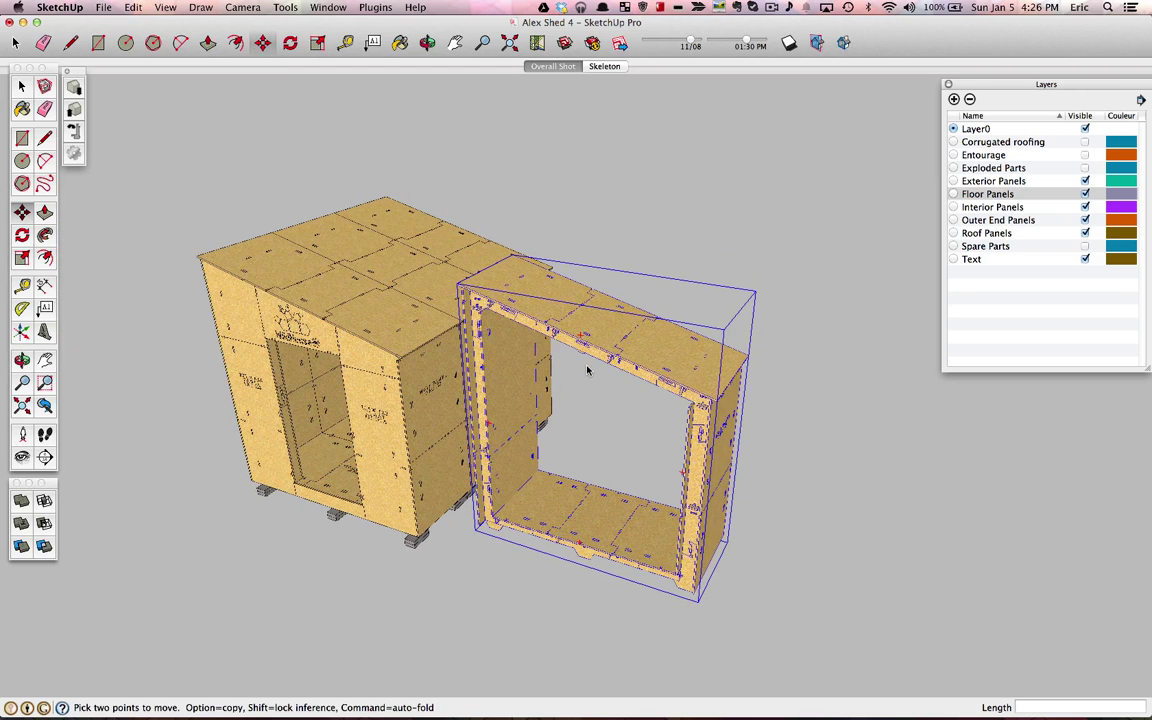
Step: Open the copied module's panel group and try moving its lower-end roof panel about 51 7/16" outward
{"action": "key", "text": "space"}
{"action": "double_click", "coordinate": [649, 352]}
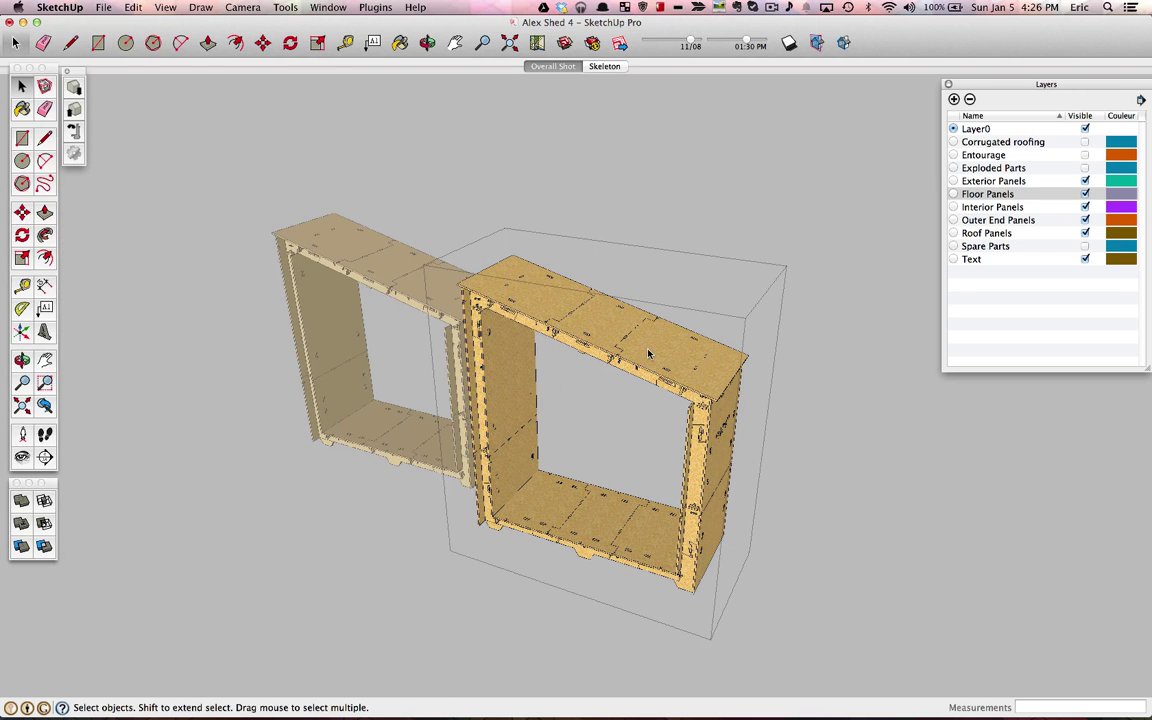
{"action": "left_click", "coordinate": [652, 351]}
{"action": "double_click", "coordinate": [658, 351]}
{"action": "left_click", "coordinate": [649, 350]}
{"action": "key", "text": "m"}
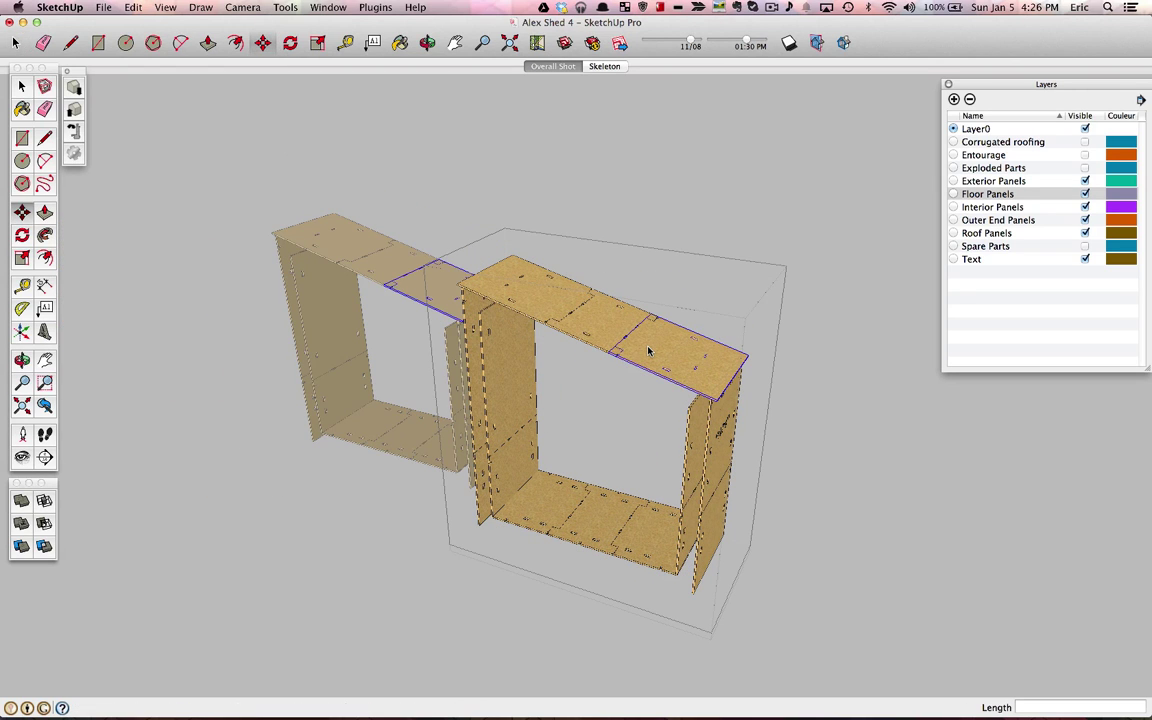
{"action": "left_click", "coordinate": [746, 358]}
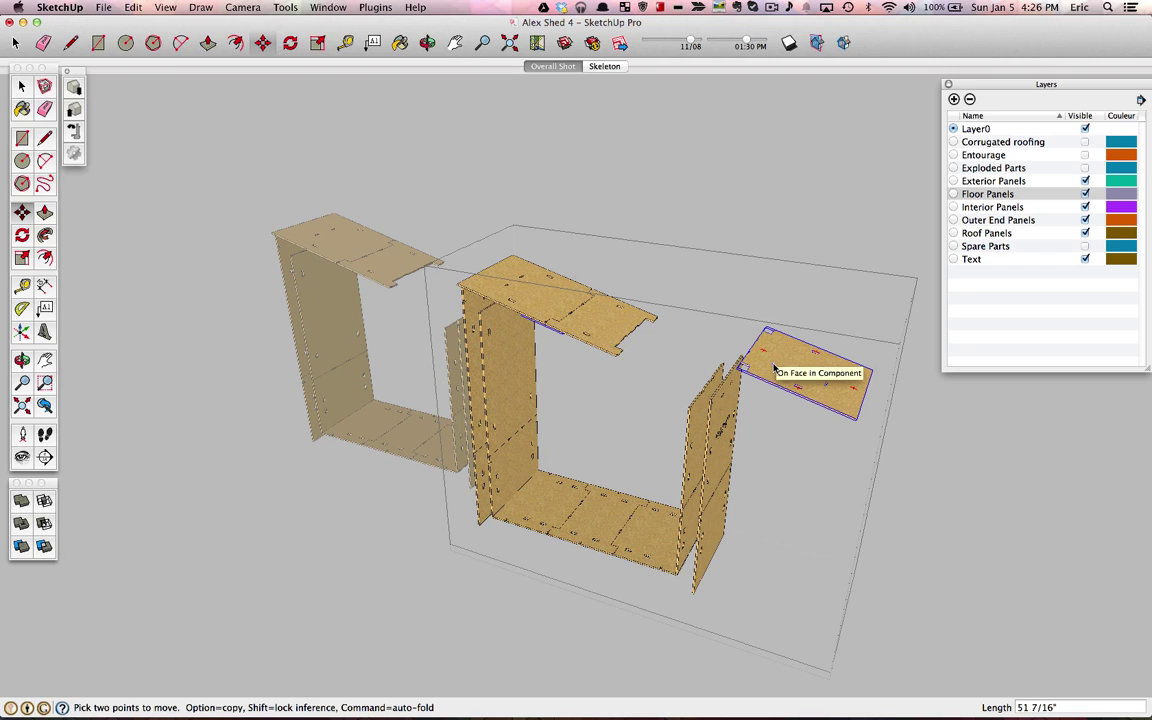
{"action": "left_click", "coordinate": [774, 370]}
{"action": "key", "text": "space"}
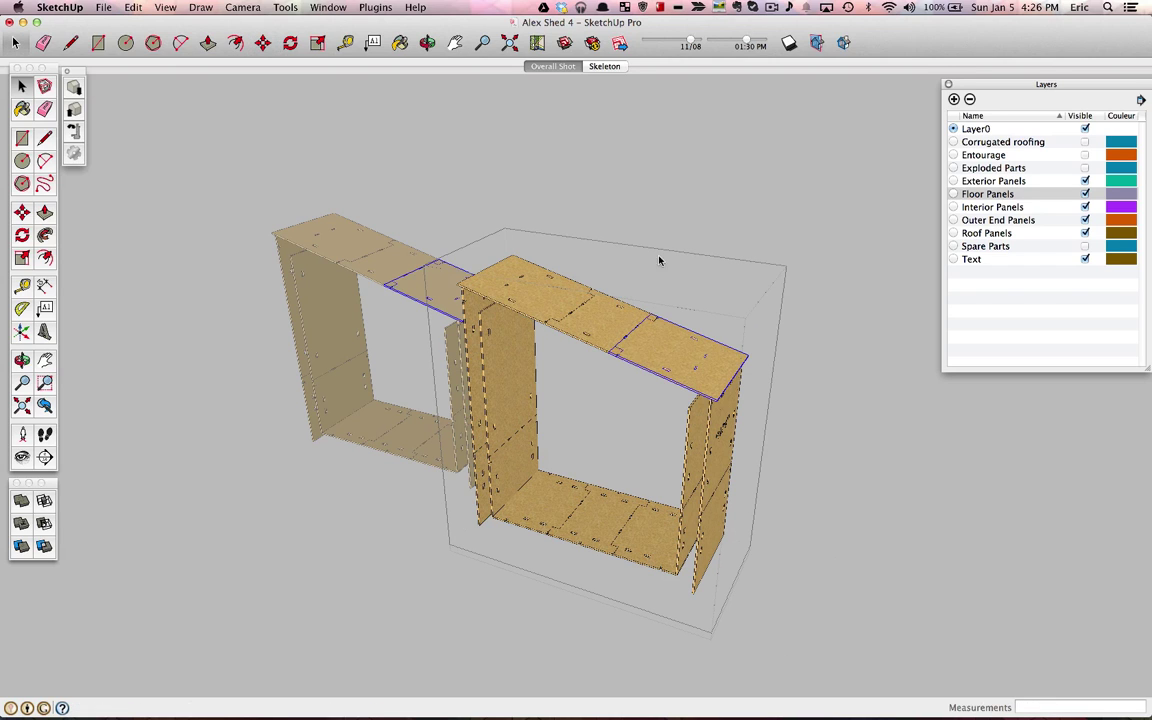
Step: Close the open groups and delete the copied module beside the shed
{"action": "left_click", "coordinate": [601, 209]}
{"action": "left_click", "coordinate": [601, 209]}
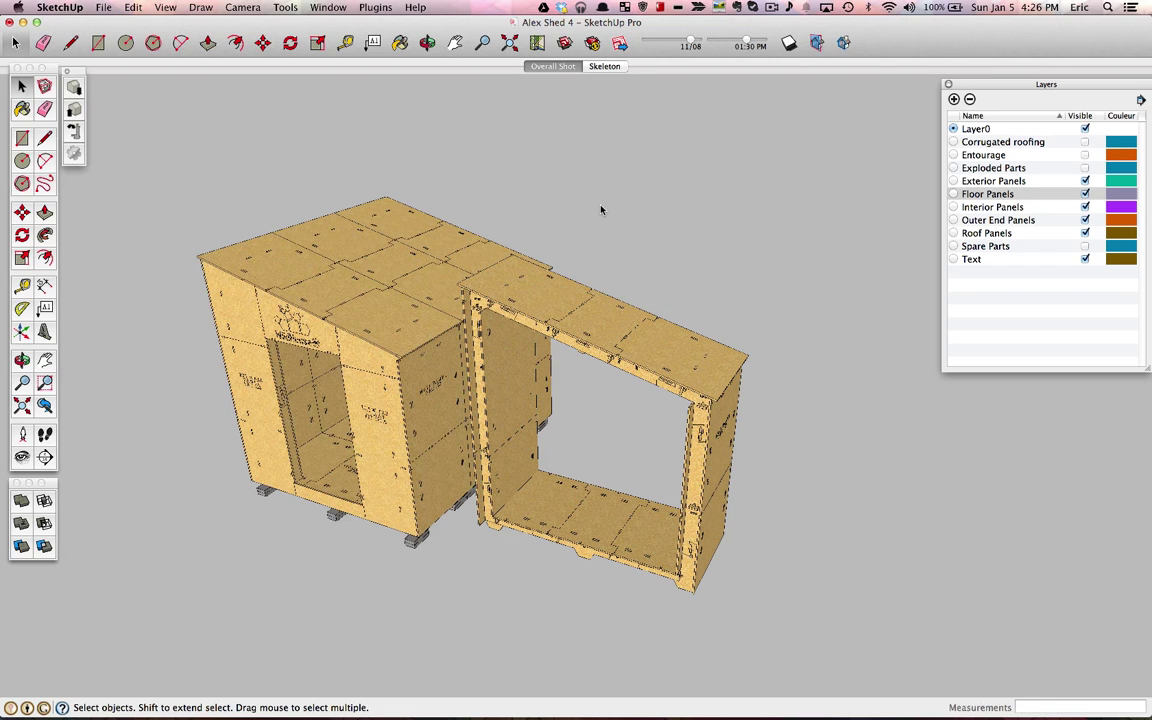
{"action": "left_click", "coordinate": [590, 315]}
{"action": "key", "text": "Delete"}
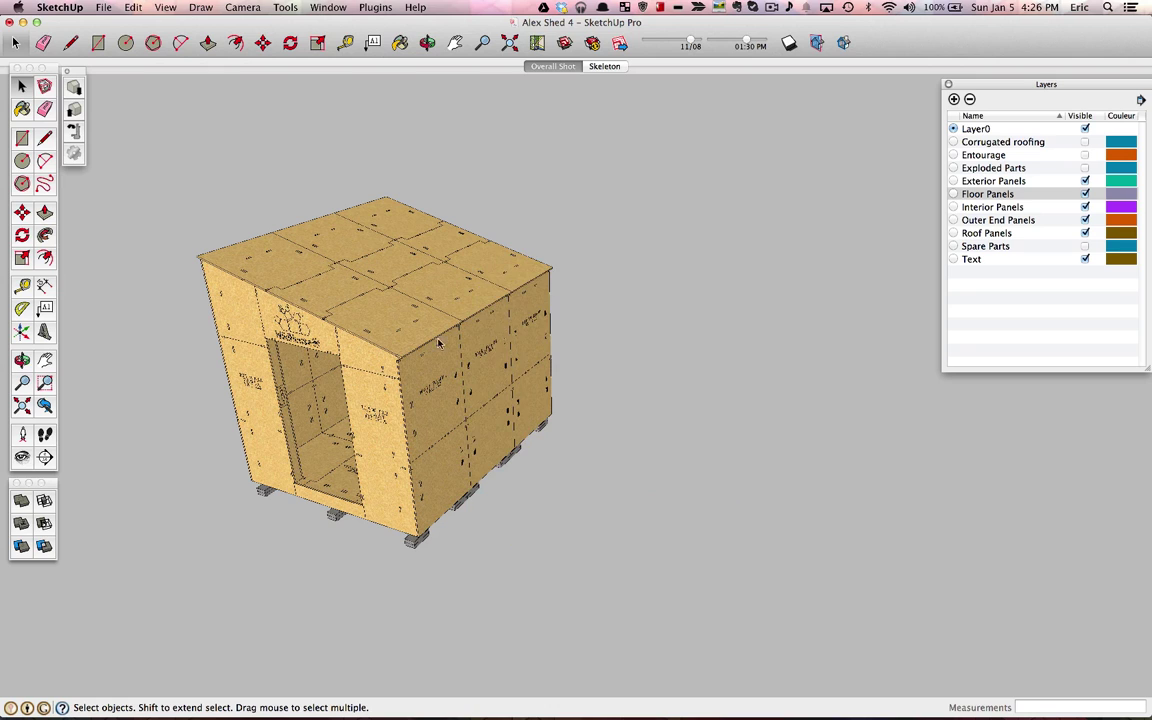
Step: Hide the Floor, Interior, Outer End, Roof and Exterior Panels layers to expose the shed's structural frame
{"action": "middle_click_drag", "start_coordinate": [439, 340], "coordinate": [601, 361]}
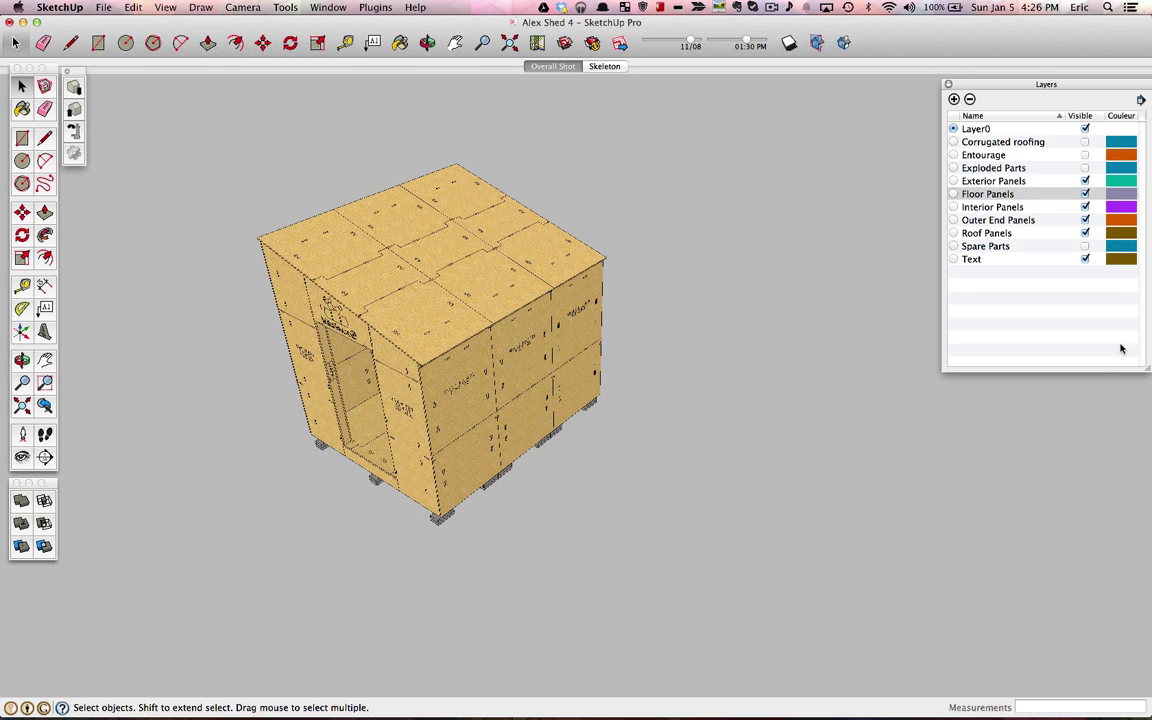
{"action": "left_click", "coordinate": [1085, 194]}
{"action": "left_click", "coordinate": [1086, 208]}
{"action": "left_click", "coordinate": [1085, 220]}
{"action": "left_click", "coordinate": [1085, 233]}
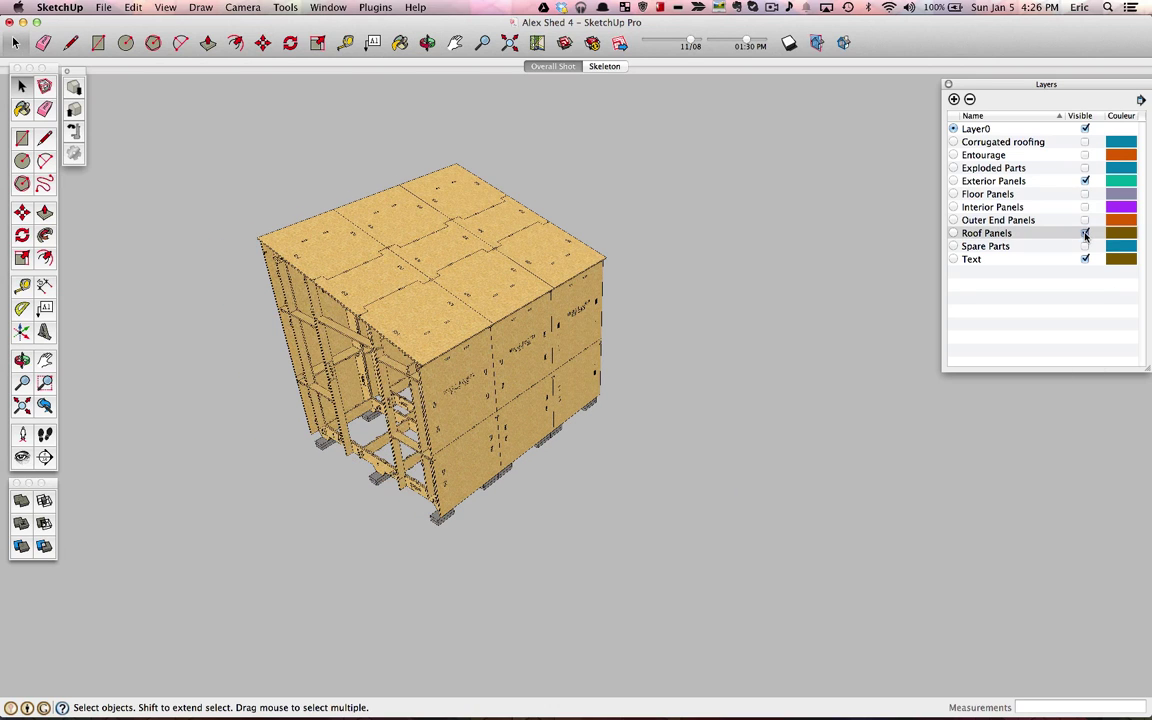
{"action": "left_click", "coordinate": [1085, 181]}
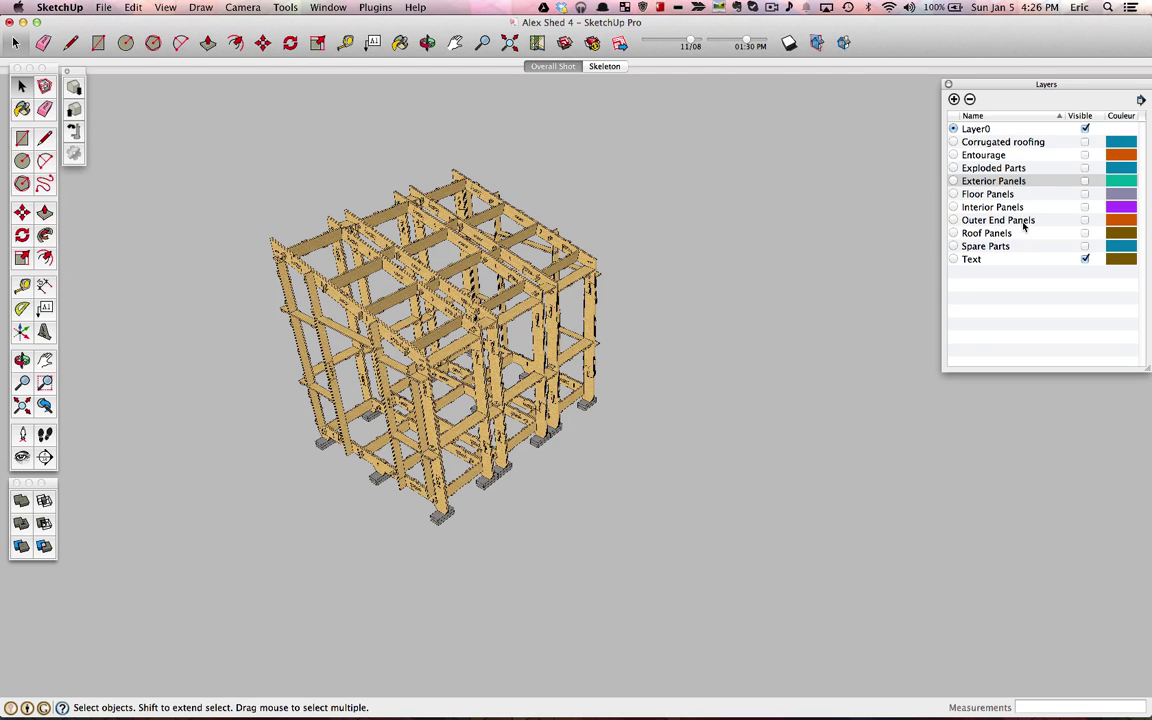
Step: Select the front and rear frame modules one after the other to examine how the skeleton is divided
{"action": "scroll", "coordinate": [375, 289], "scroll_direction": "up", "scroll_amount": 5}
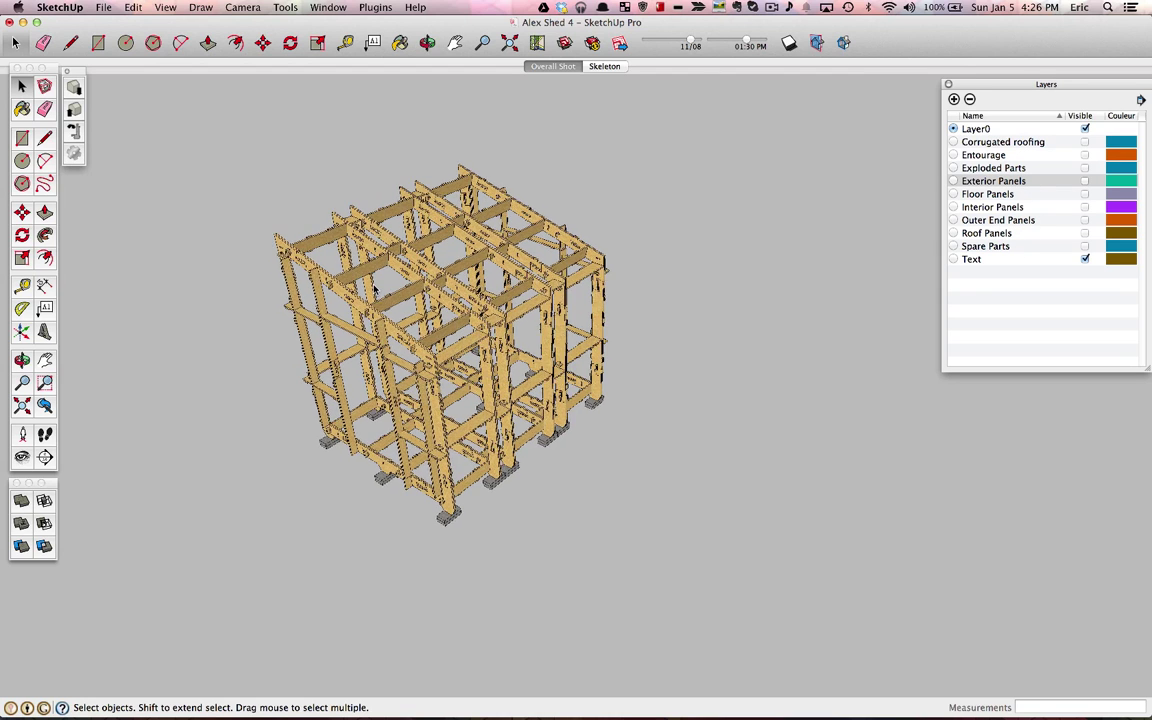
{"action": "scroll", "coordinate": [375, 289], "scroll_direction": "up", "scroll_amount": 5}
{"action": "left_click", "coordinate": [376, 241]}
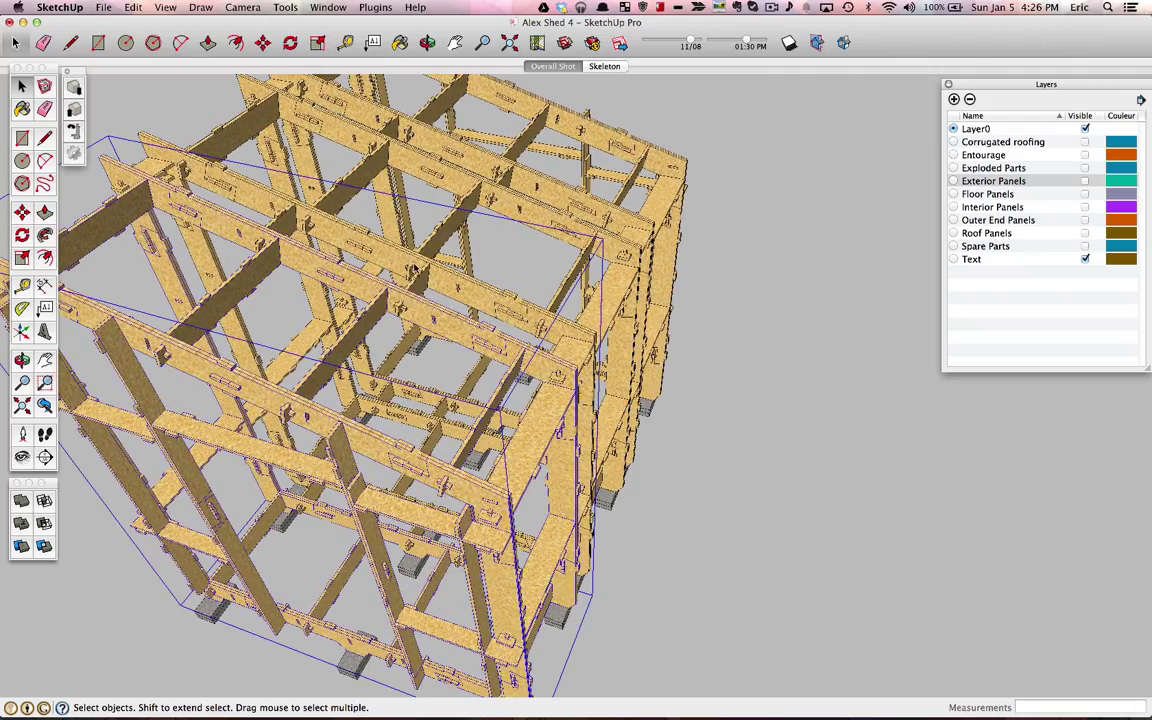
{"action": "left_click", "coordinate": [517, 145]}
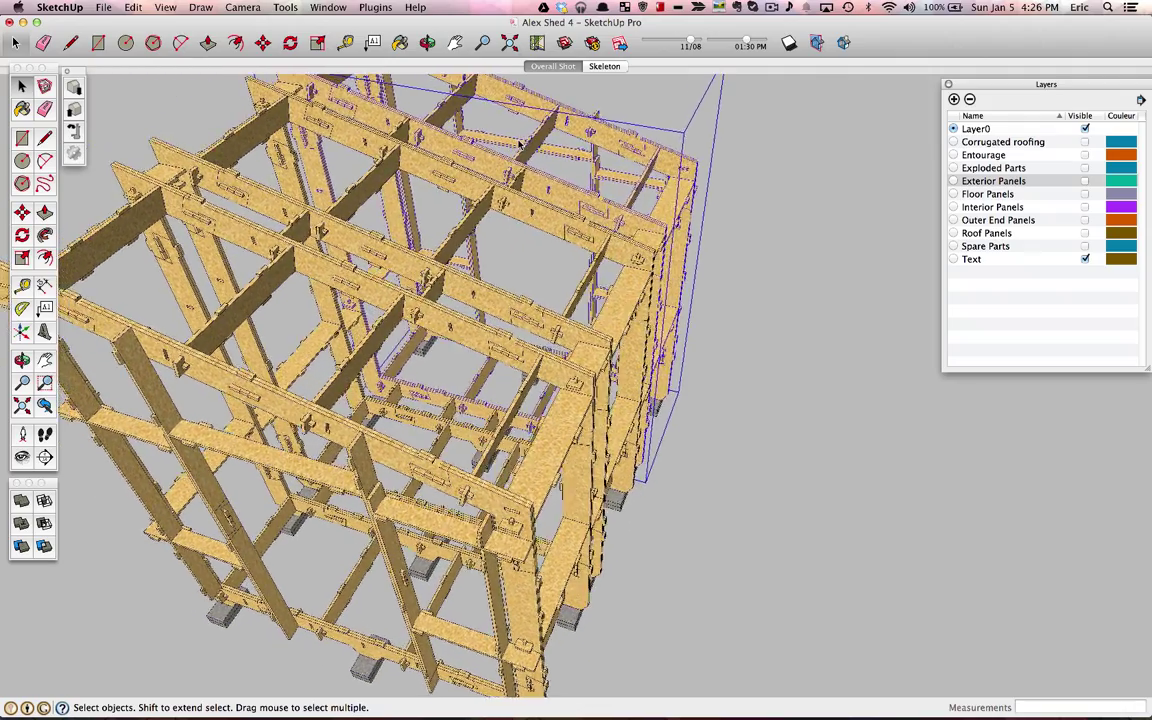
{"action": "middle_click_drag", "start_coordinate": [518, 145], "coordinate": [479, 340]}
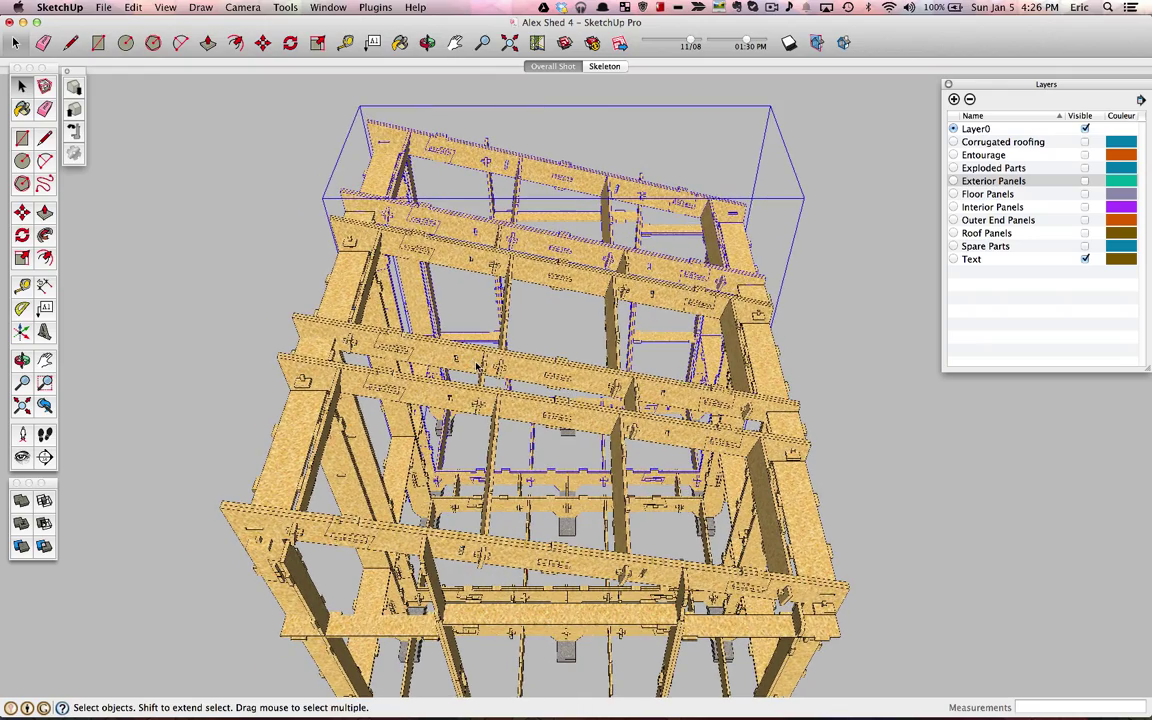
Step: Place a copy of the connector group joining the front and middle modules in the open space beside the frame
{"action": "left_click", "coordinate": [481, 368]}
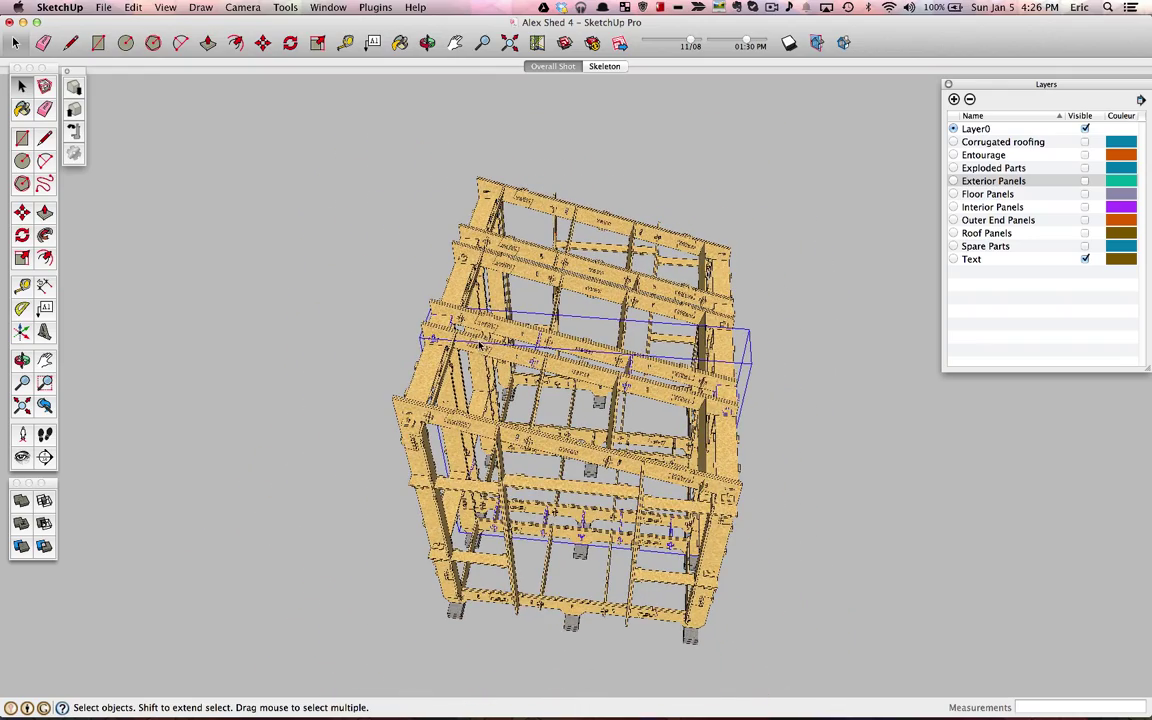
{"action": "key", "text": "m"}
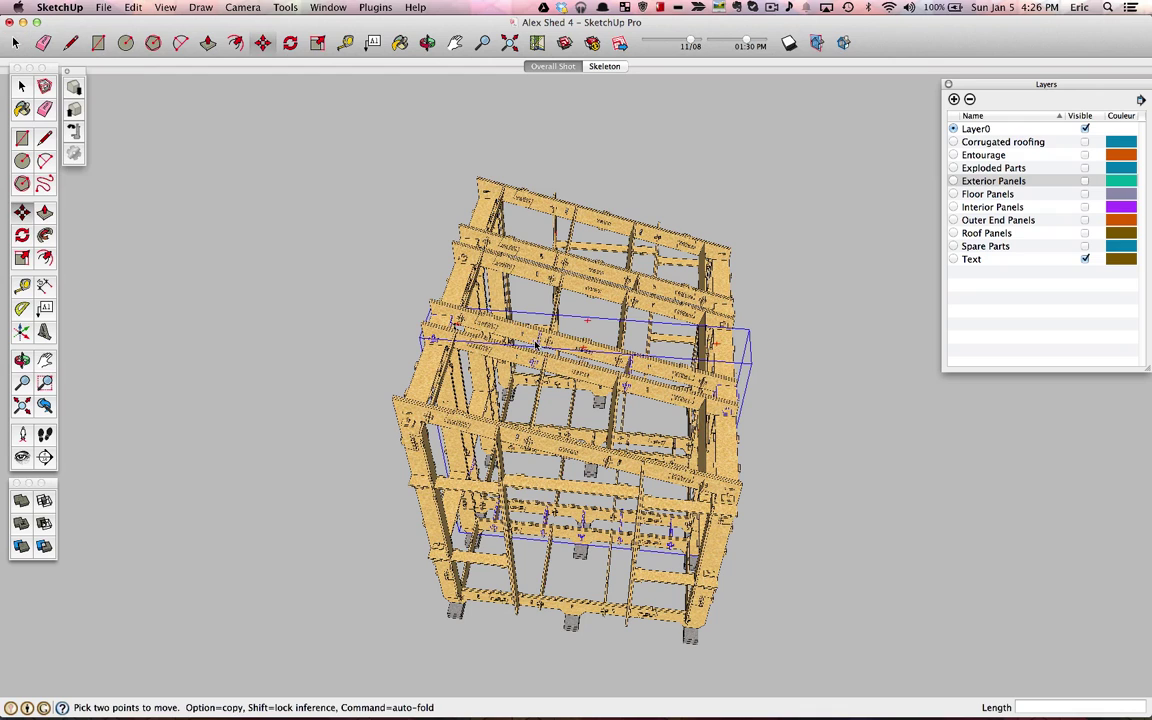
{"action": "left_click", "coordinate": [534, 341], "text": "alt"}
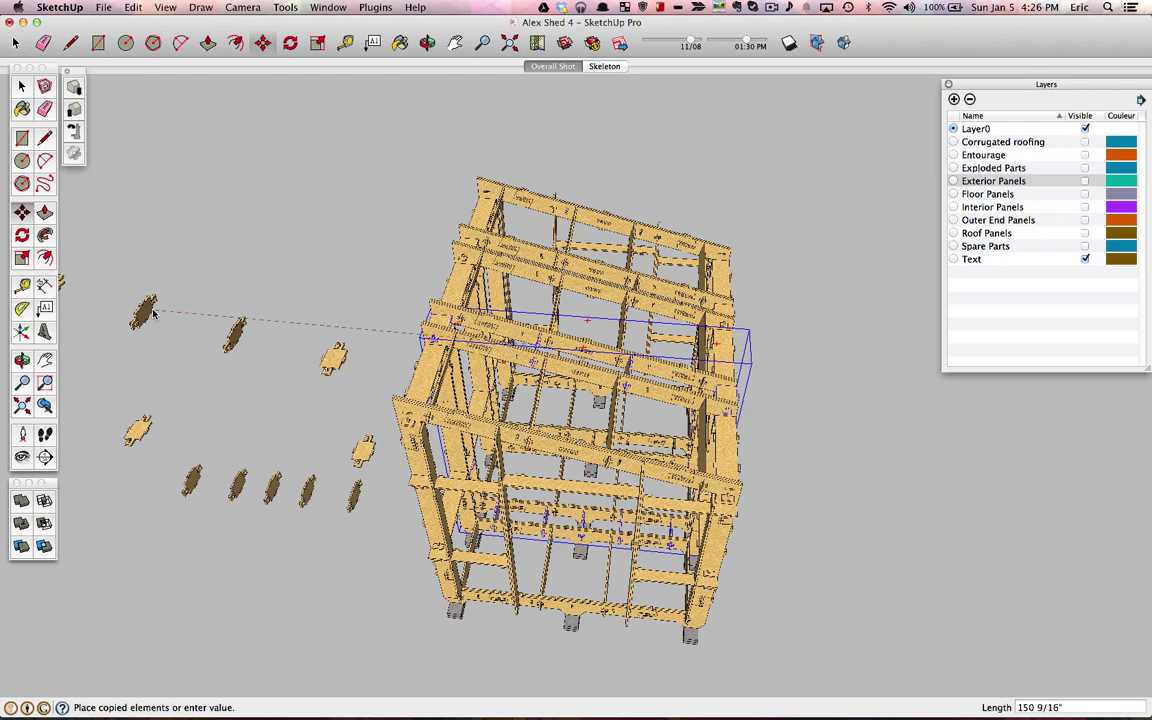
{"action": "left_click", "coordinate": [207, 321]}
{"action": "key", "text": "space"}
{"action": "middle_click_drag", "start_coordinate": [200, 358], "coordinate": [319, 301]}
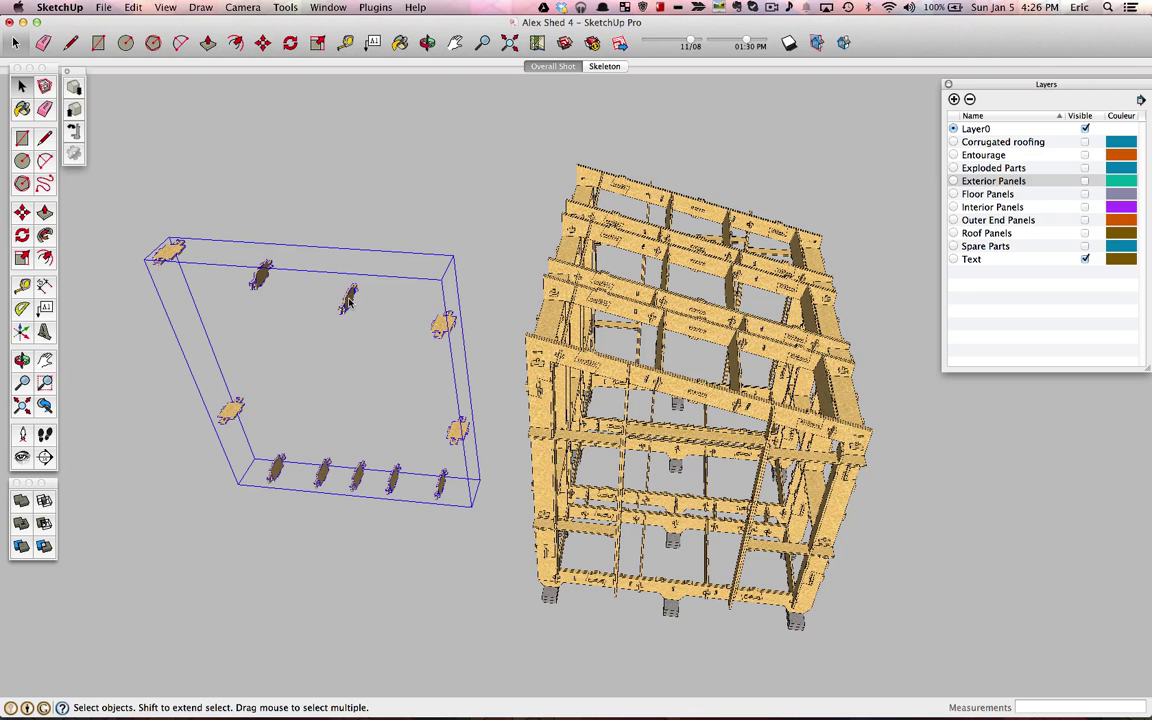
Step: Open the copied connector group and try moving one of its upper connectors about 8 13/16" along the green axis
{"action": "double_click", "coordinate": [347, 303]}
{"action": "left_click", "coordinate": [347, 300]}
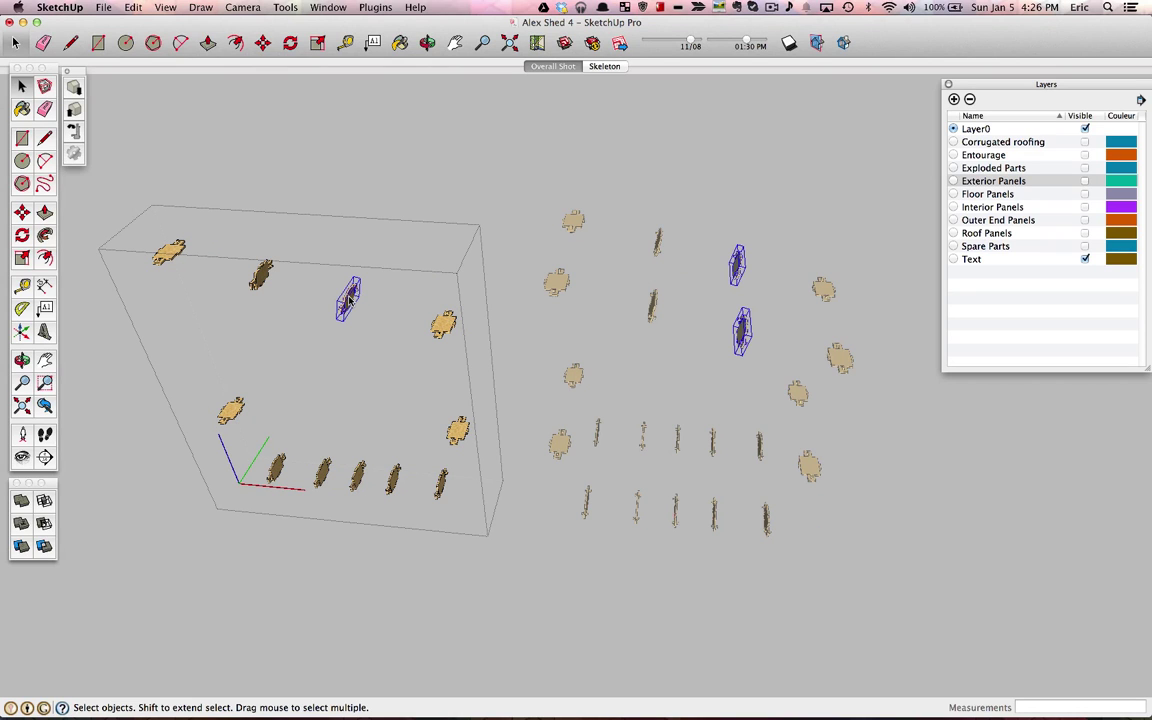
{"action": "key", "text": "m"}
{"action": "left_click", "coordinate": [334, 290]}
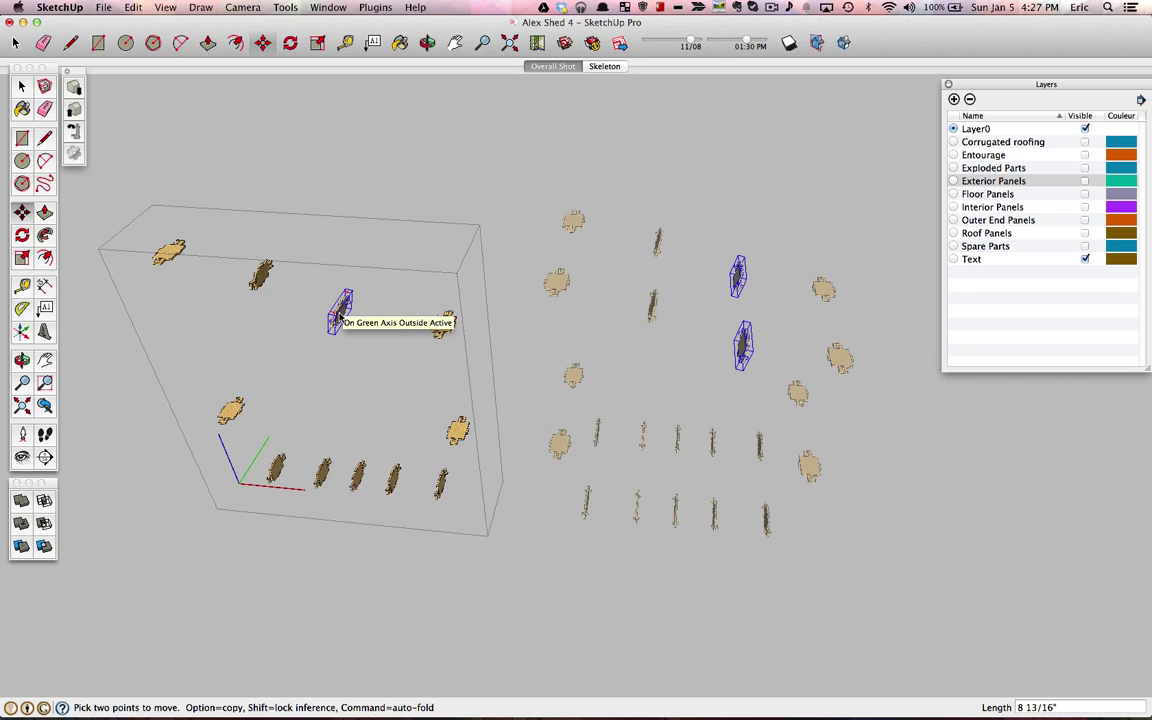
{"action": "left_click", "coordinate": [340, 316]}
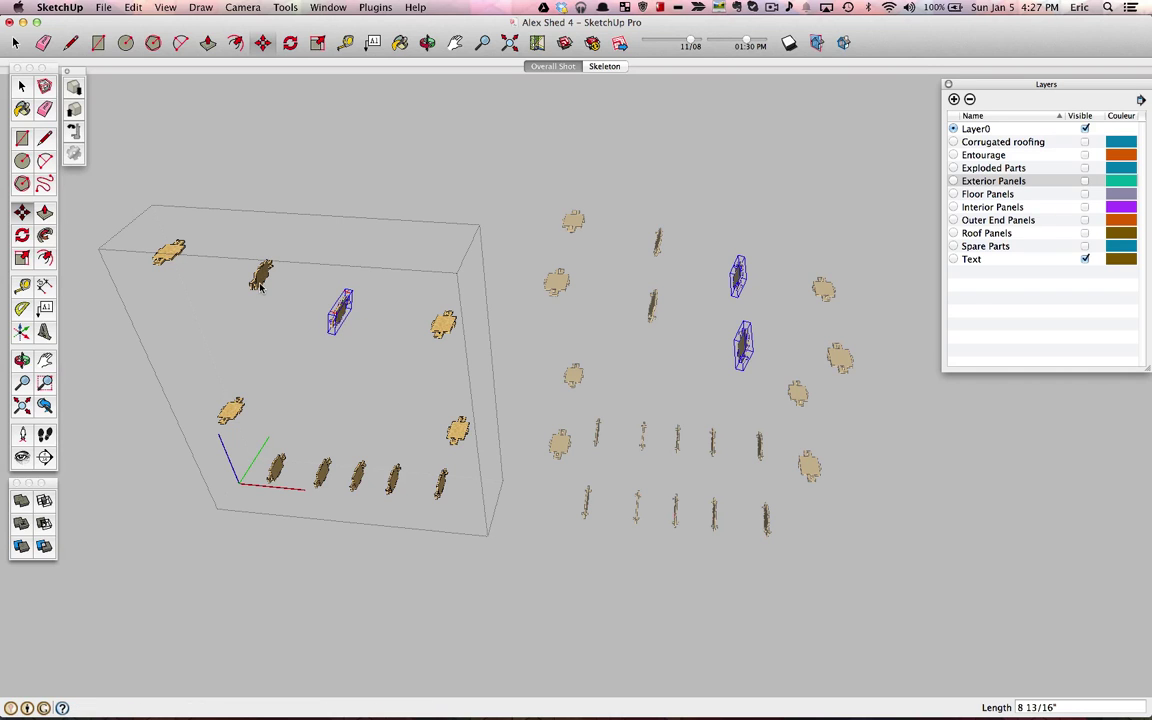
{"action": "key", "text": "super+z"}
Step: Close the connector group and delete its copy beside the frame
{"action": "key", "text": "space"}
{"action": "left_click", "coordinate": [174, 435]}
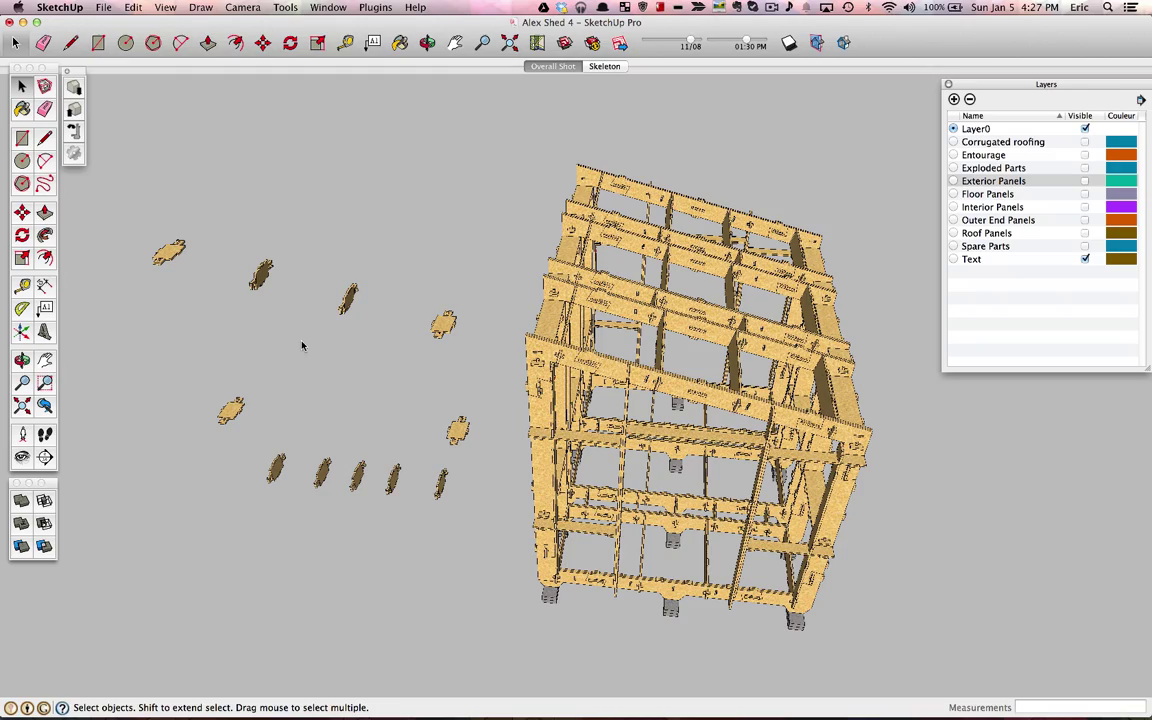
{"action": "left_click", "coordinate": [260, 274]}
{"action": "key", "text": "Delete"}
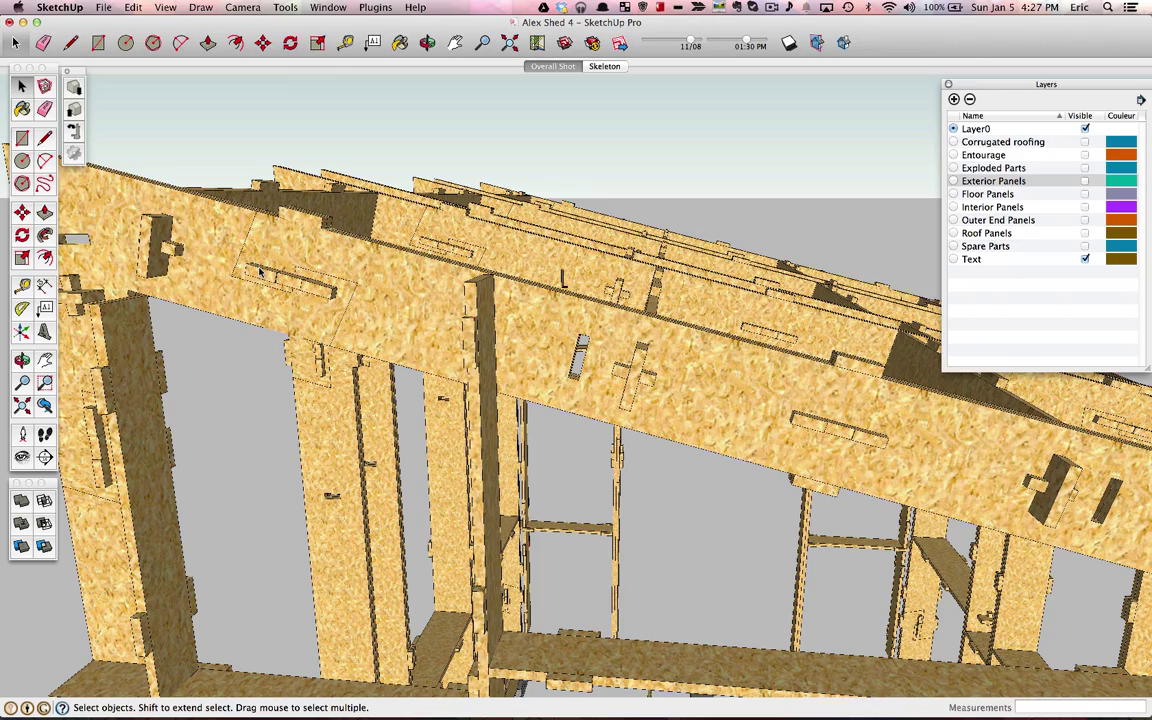
Step: Open the front module down through its nested components to the front frame and select its sloping top beam
{"action": "left_click", "coordinate": [377, 310]}
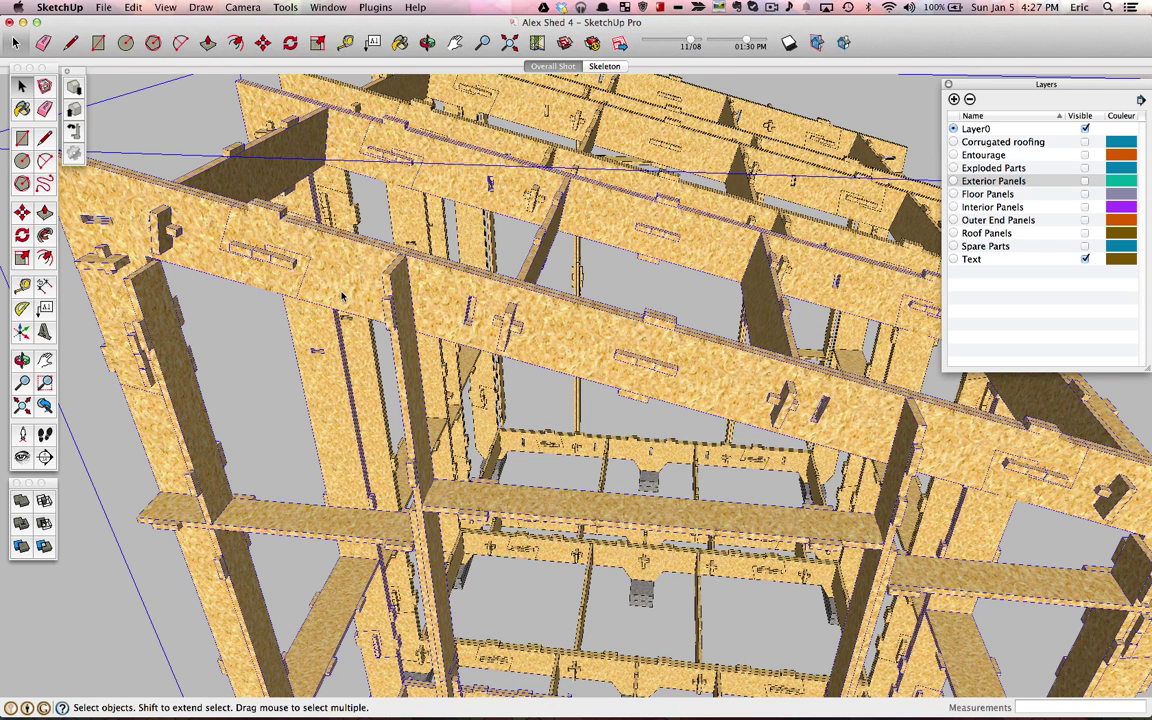
{"action": "double_click", "coordinate": [565, 337]}
{"action": "double_click", "coordinate": [548, 334]}
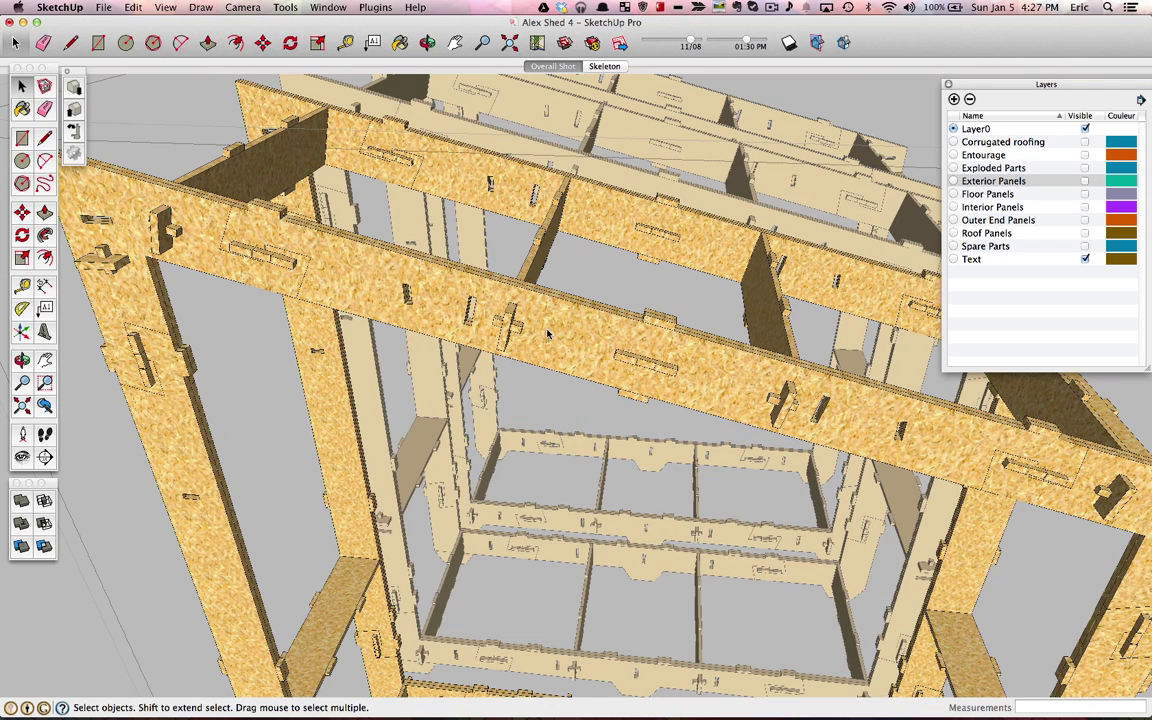
{"action": "double_click", "coordinate": [547, 333]}
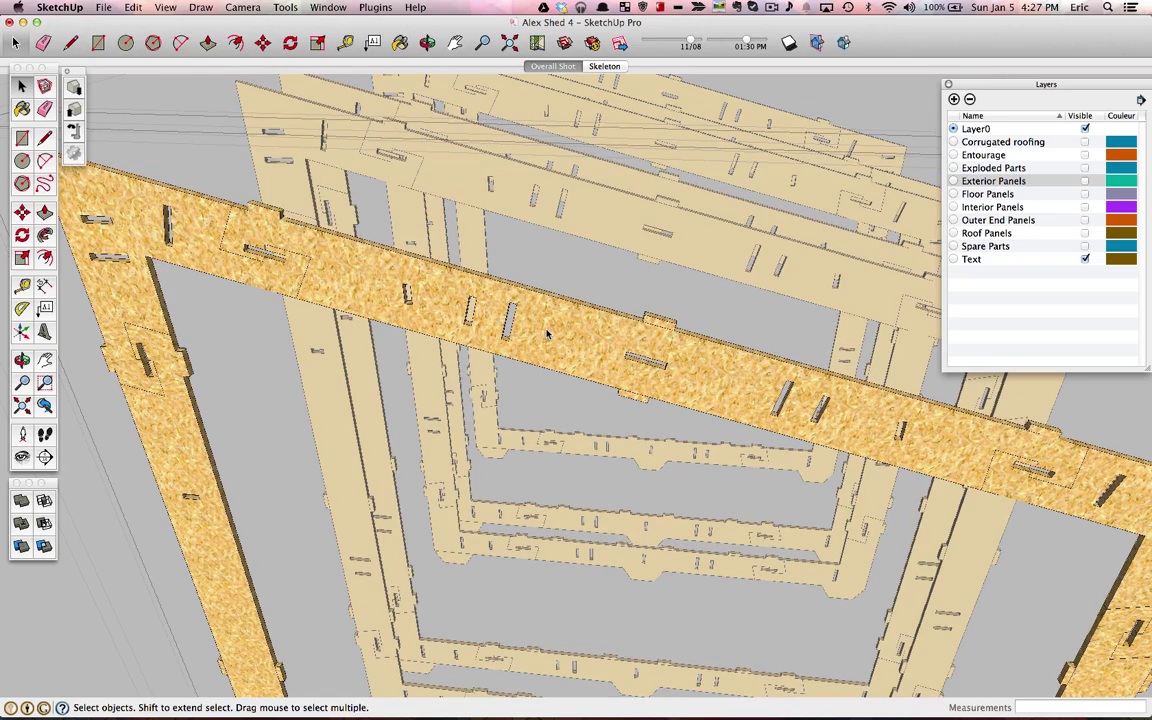
{"action": "left_click", "coordinate": [547, 334]}
{"action": "middle_click_drag", "start_coordinate": [547, 333], "coordinate": [495, 305]}
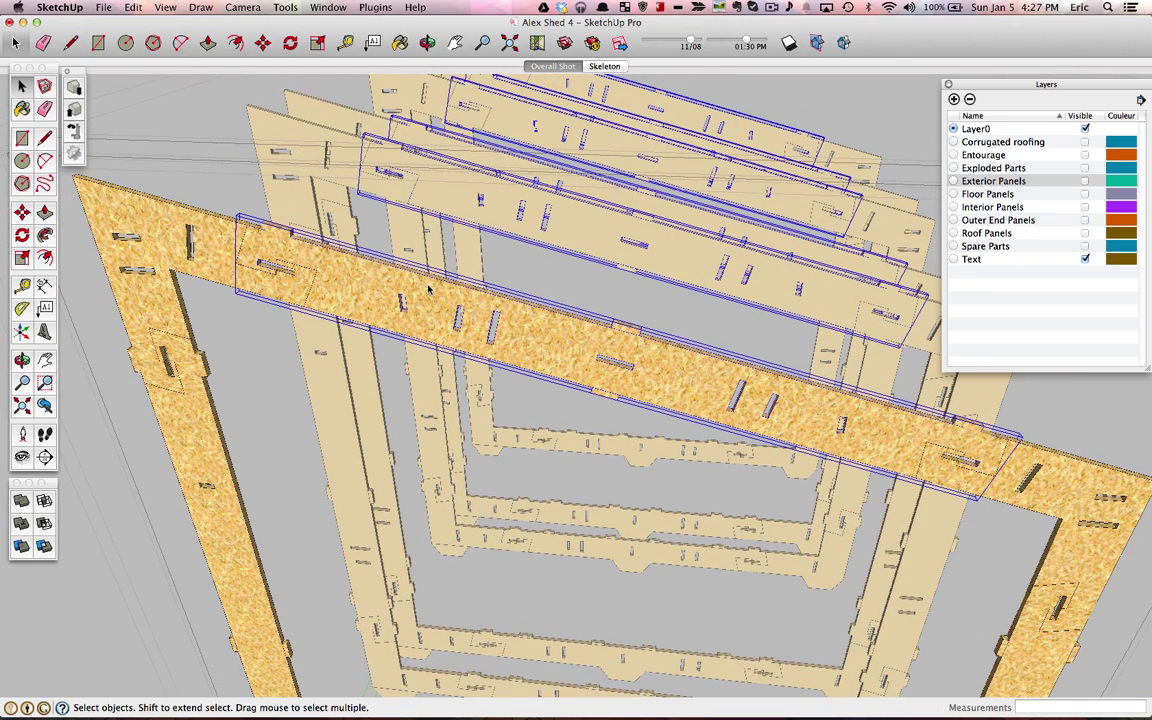
Step: Try moving the sloping top beam about 7 11/32" out of its place in the front frame
{"action": "key", "text": "m"}
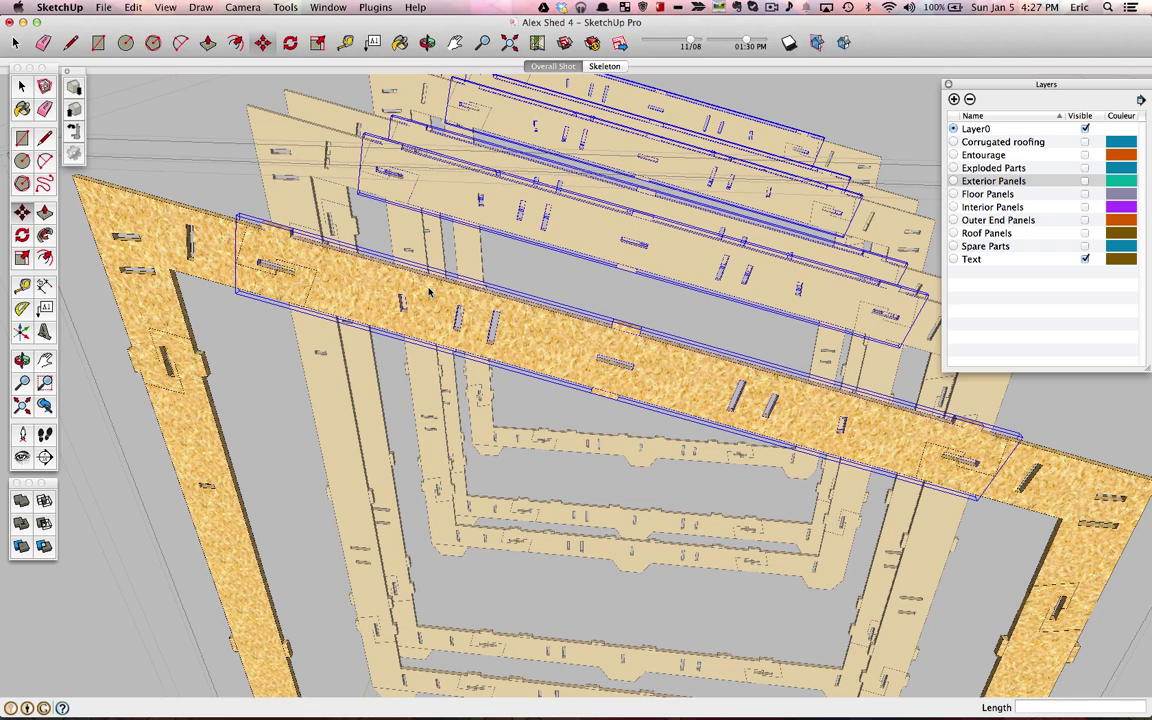
{"action": "left_click", "coordinate": [430, 291]}
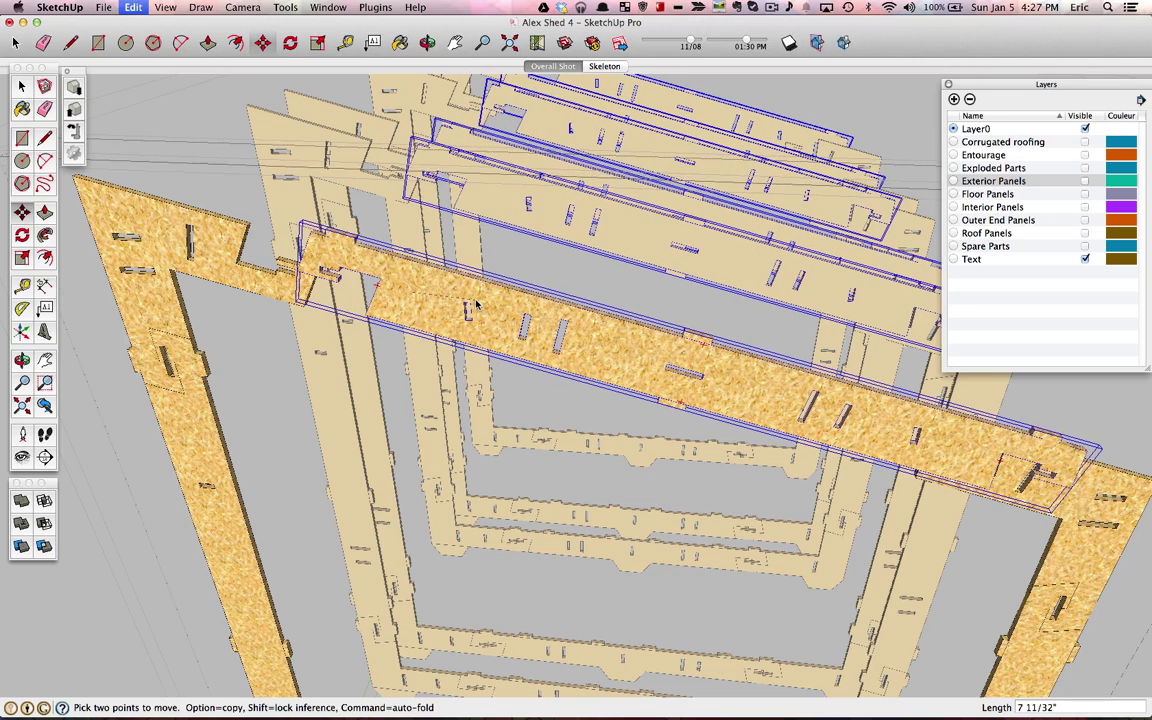
{"action": "key", "text": "super+z"}
{"action": "key", "text": "space"}
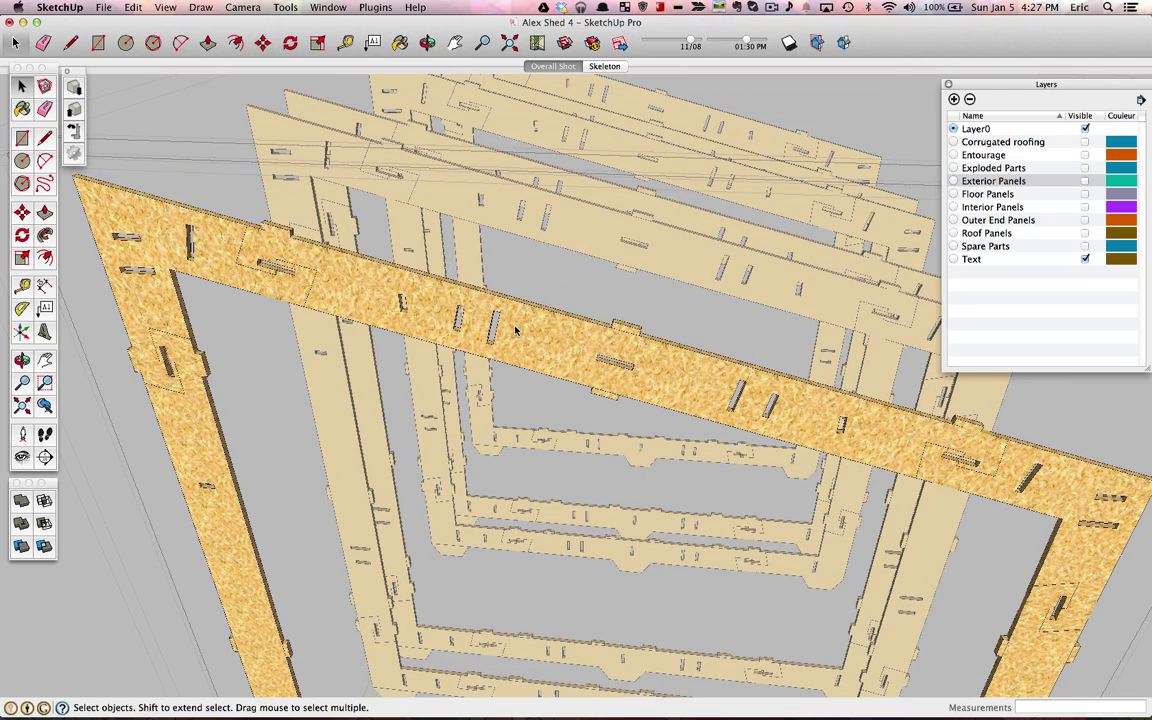
Step: Open the sloping top beam and select its main body and its upper and lower middle tabs to examine the sub-components
{"action": "left_click", "coordinate": [471, 300]}
{"action": "double_click", "coordinate": [471, 300]}
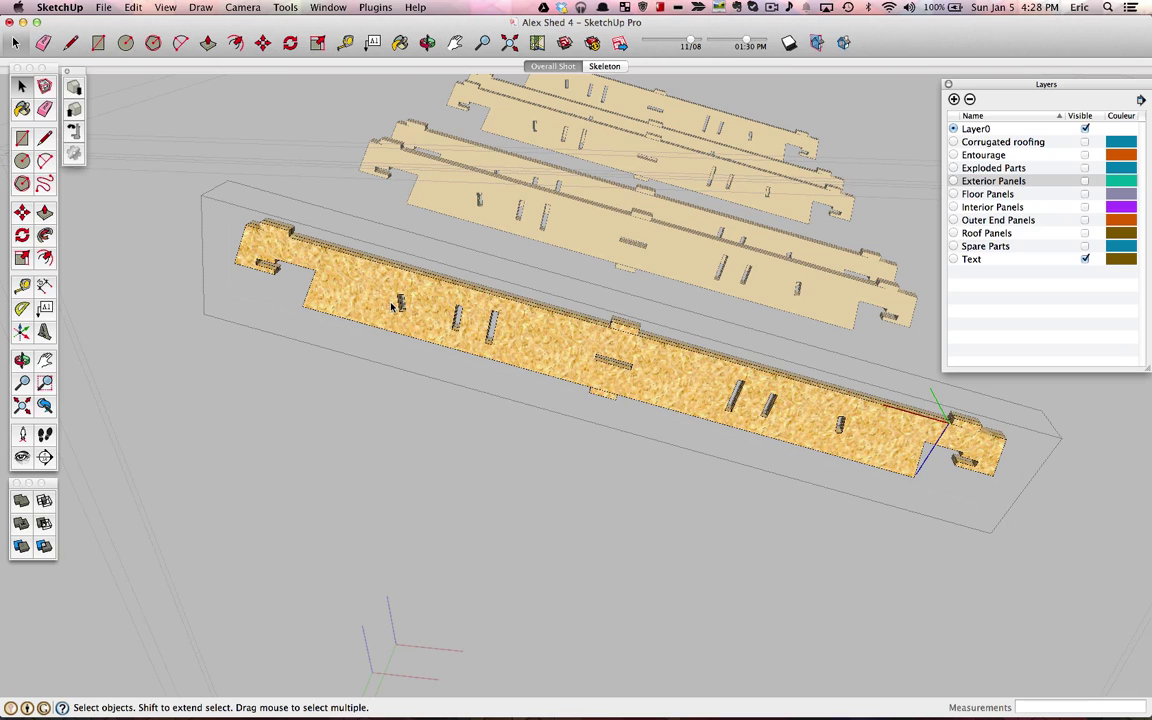
{"action": "left_click", "coordinate": [296, 253]}
{"action": "left_click", "coordinate": [358, 296]}
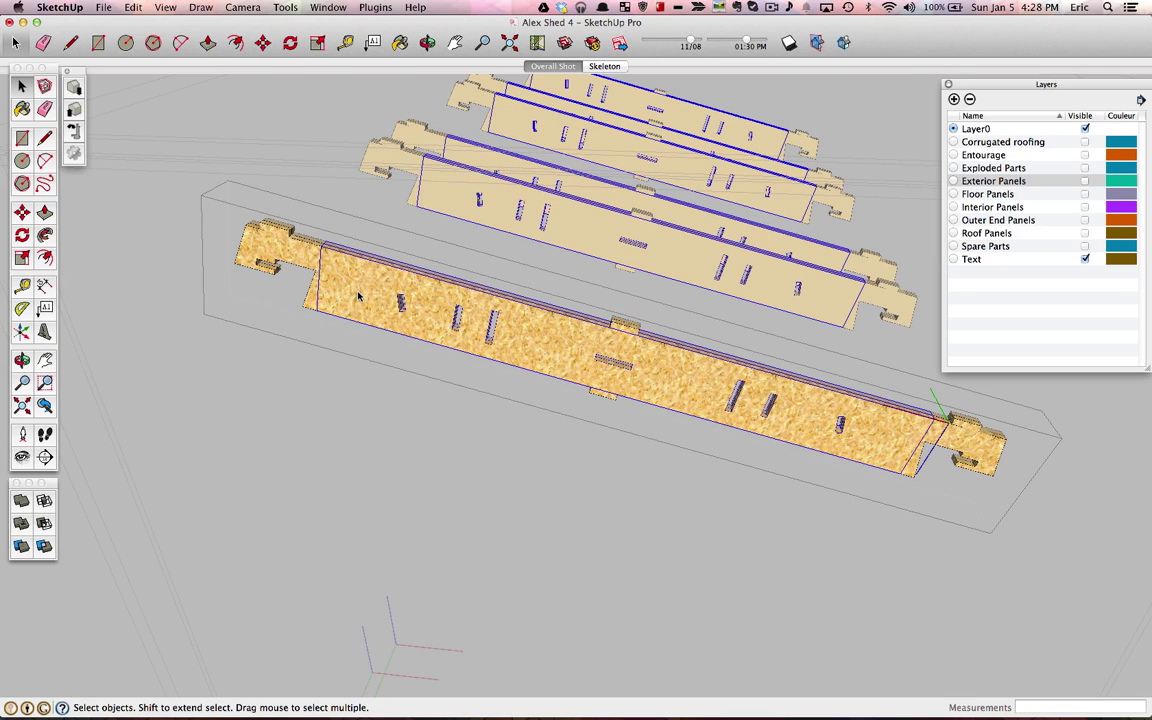
{"action": "left_click", "coordinate": [625, 331]}
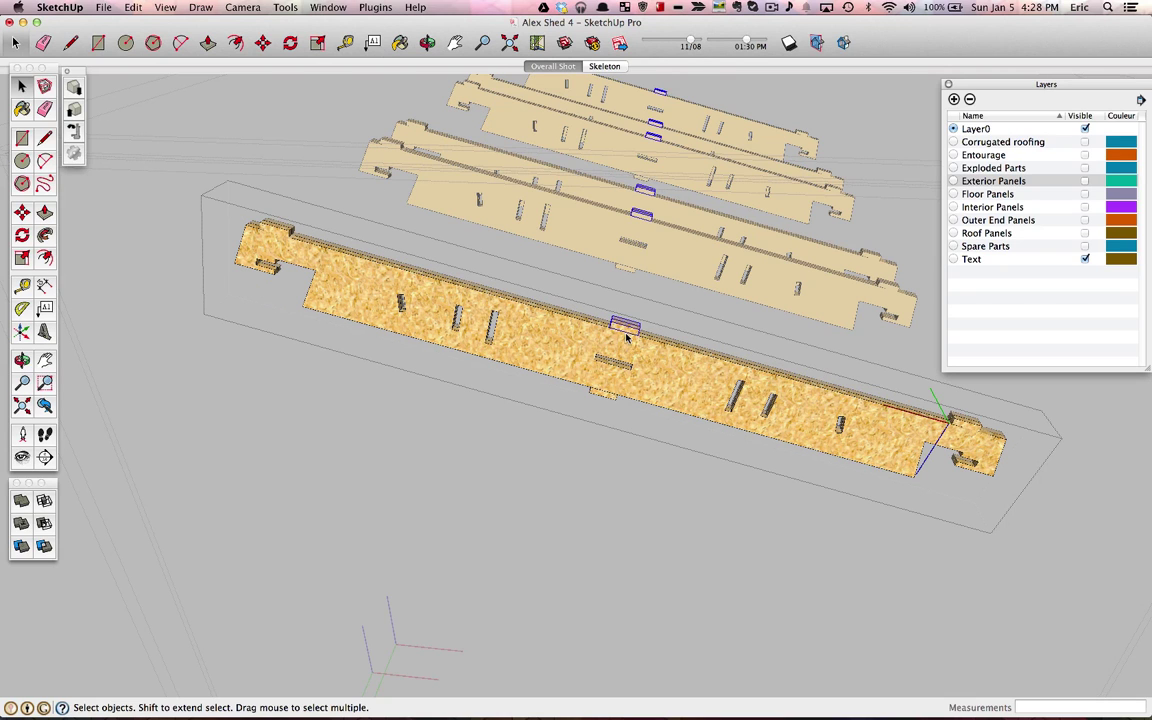
{"action": "left_click", "coordinate": [604, 395]}
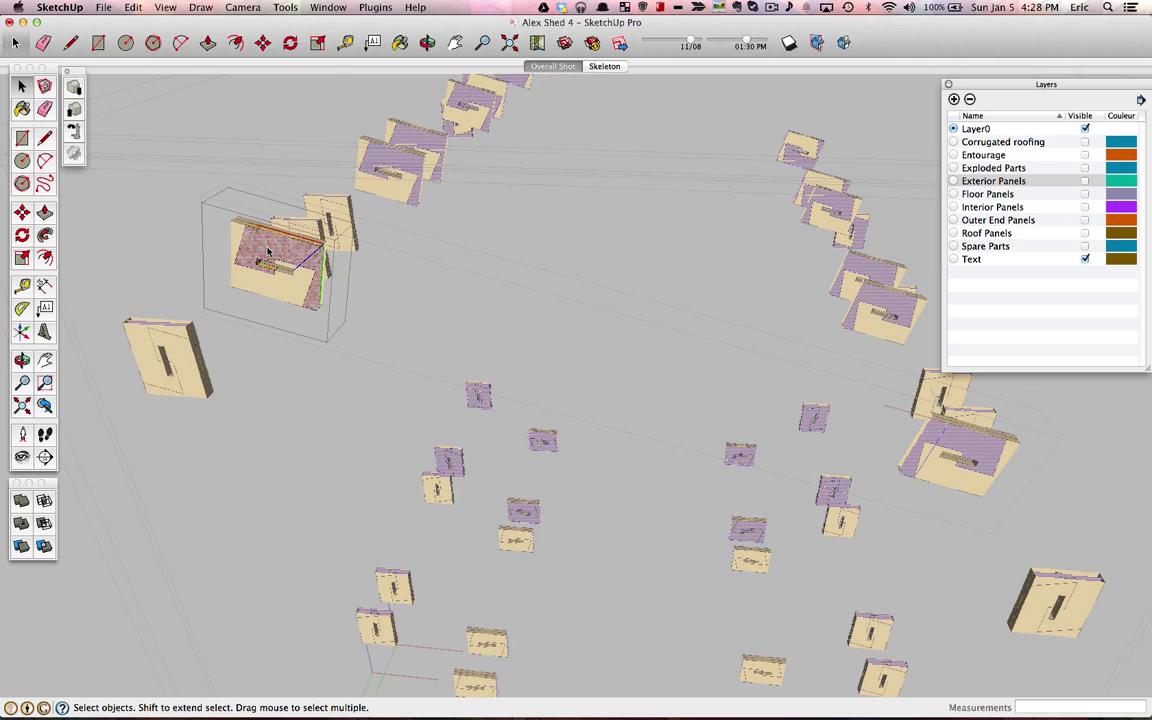
Step: Try push/pulling the front face of the beam's end joint component outward by about 9 3/16"
{"action": "key", "text": "p"}
{"action": "left_click", "coordinate": [268, 251]}
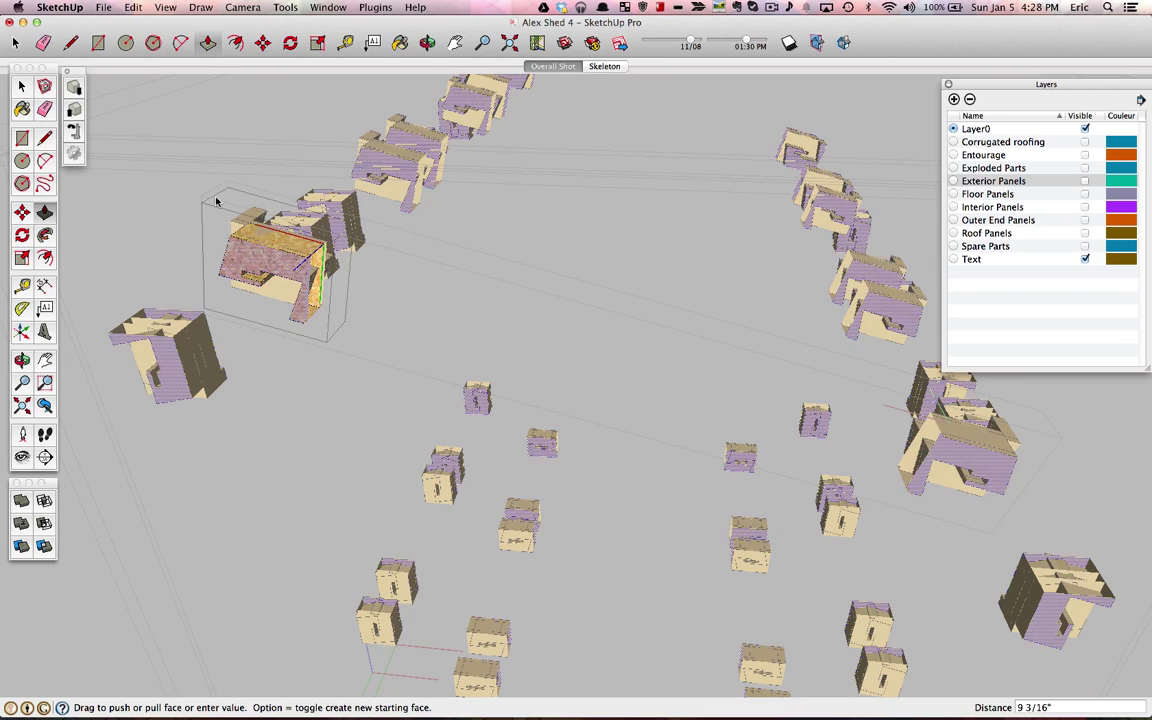
{"action": "key", "text": "space"}
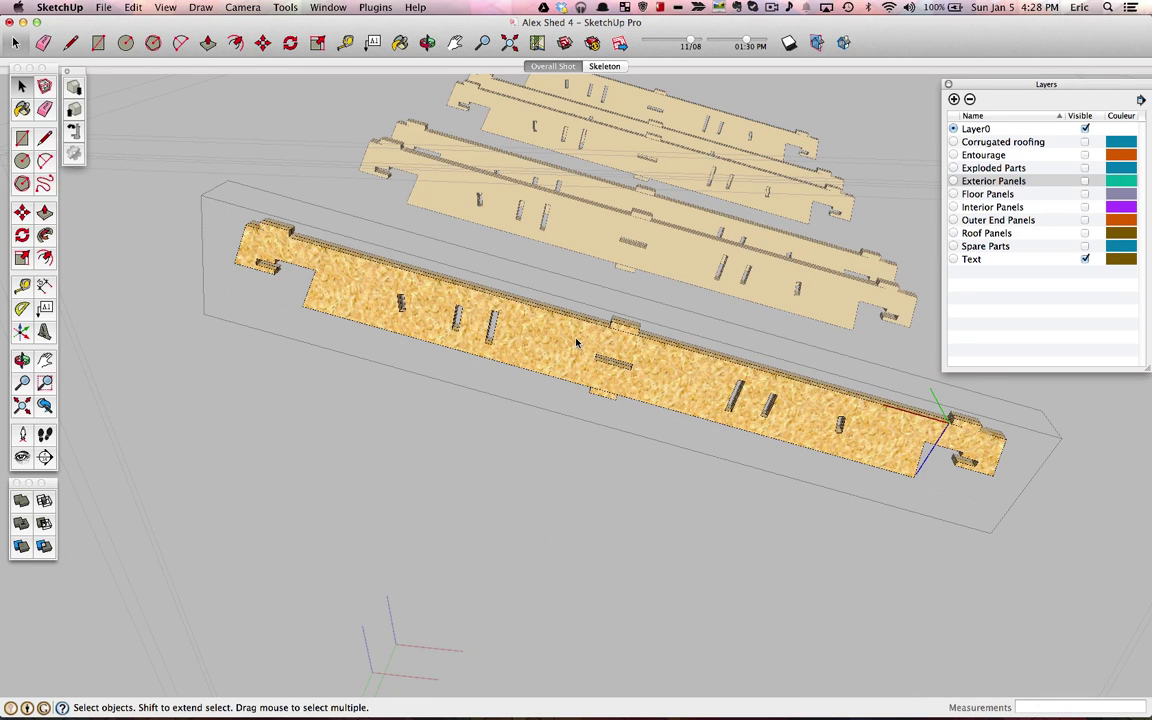
Step: Open the beam's upper middle tab component and try push/pulling one of its faces
{"action": "middle_click_drag", "start_coordinate": [329, 398], "coordinate": [578, 343]}
{"action": "scroll", "coordinate": [578, 343], "scroll_direction": "up", "scroll_amount": 3}
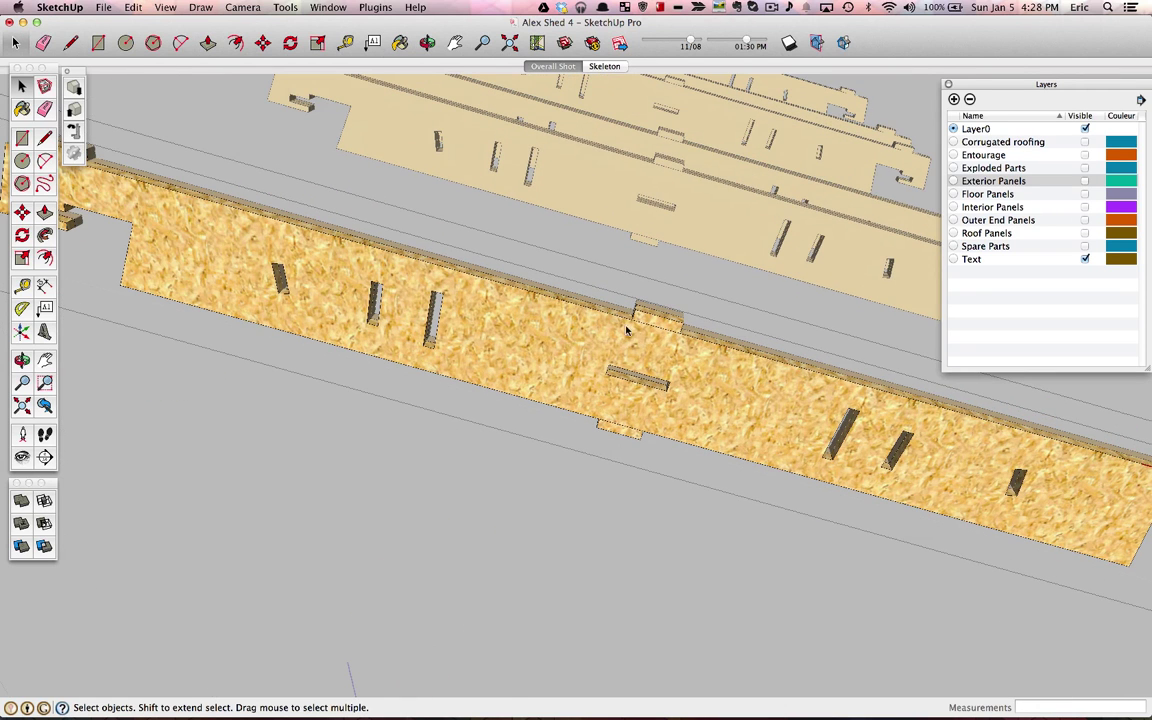
{"action": "scroll", "coordinate": [640, 325], "scroll_direction": "down", "scroll_amount": 10}
{"action": "middle_click_drag", "start_coordinate": [653, 322], "coordinate": [489, 390]}
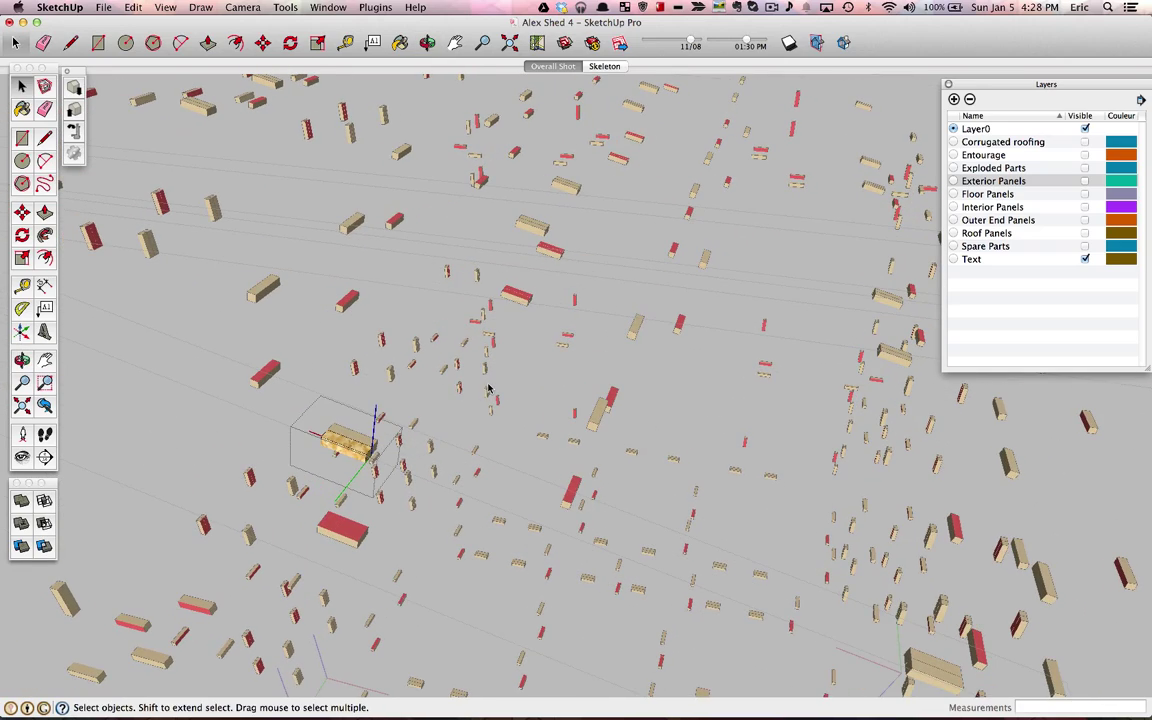
{"action": "key", "text": "p"}
{"action": "left_click_drag", "start_coordinate": [330, 398], "coordinate": [465, 267]}
{"action": "key", "text": "space"}
{"action": "left_click", "coordinate": [434, 398]}
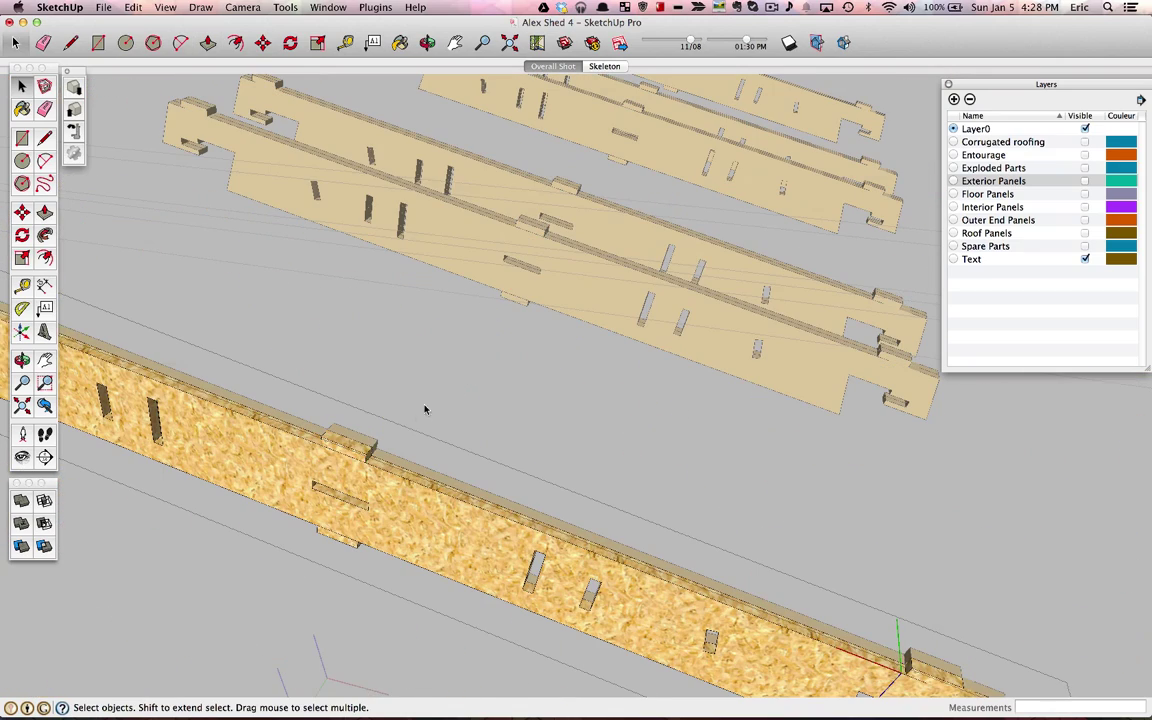
Step: Move the beam's upper middle tab about 10 31/32" along the sloping edge
{"action": "scroll", "coordinate": [400, 445], "scroll_direction": "down", "scroll_amount": 5}
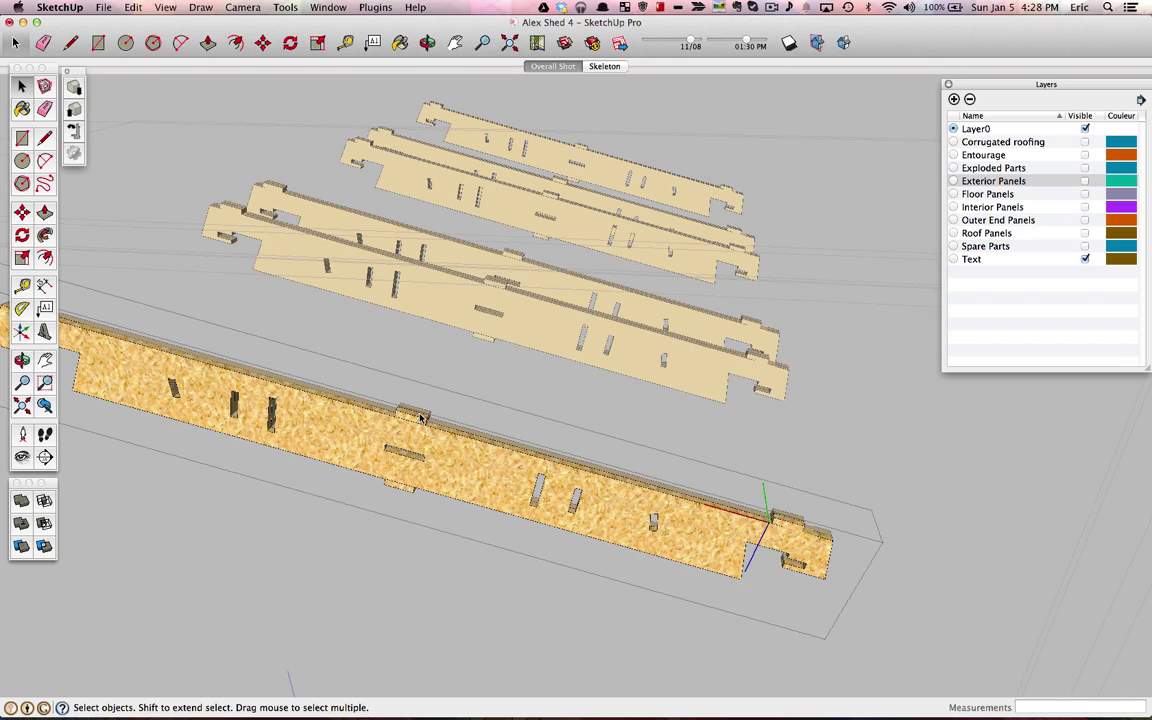
{"action": "left_click", "coordinate": [414, 416]}
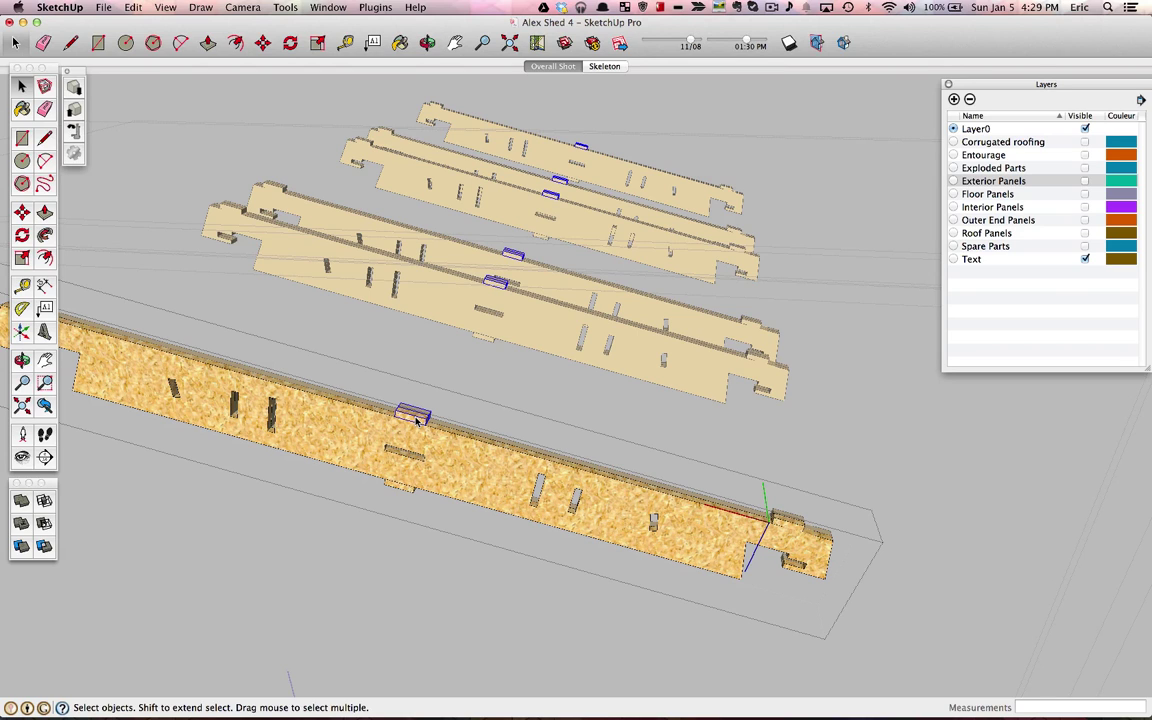
{"action": "key", "text": "m"}
{"action": "left_click", "coordinate": [416, 420]}
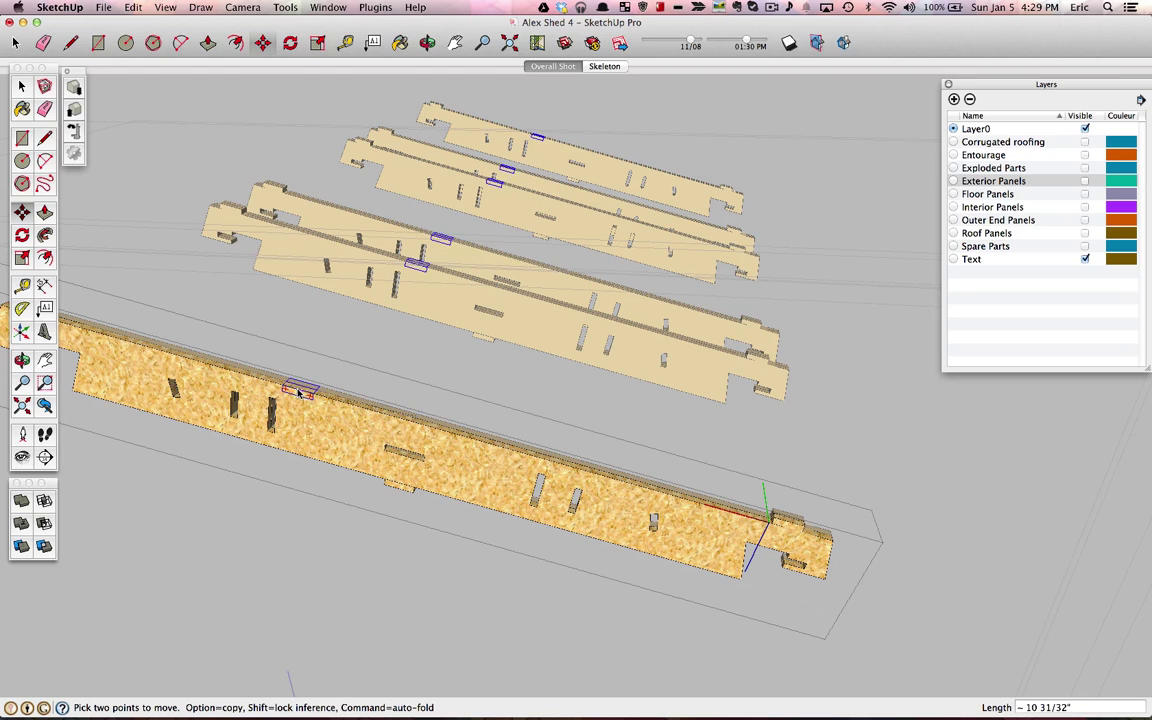
Step: Undo the trial moves of the beam's upper middle tab
{"action": "left_click", "coordinate": [372, 414]}
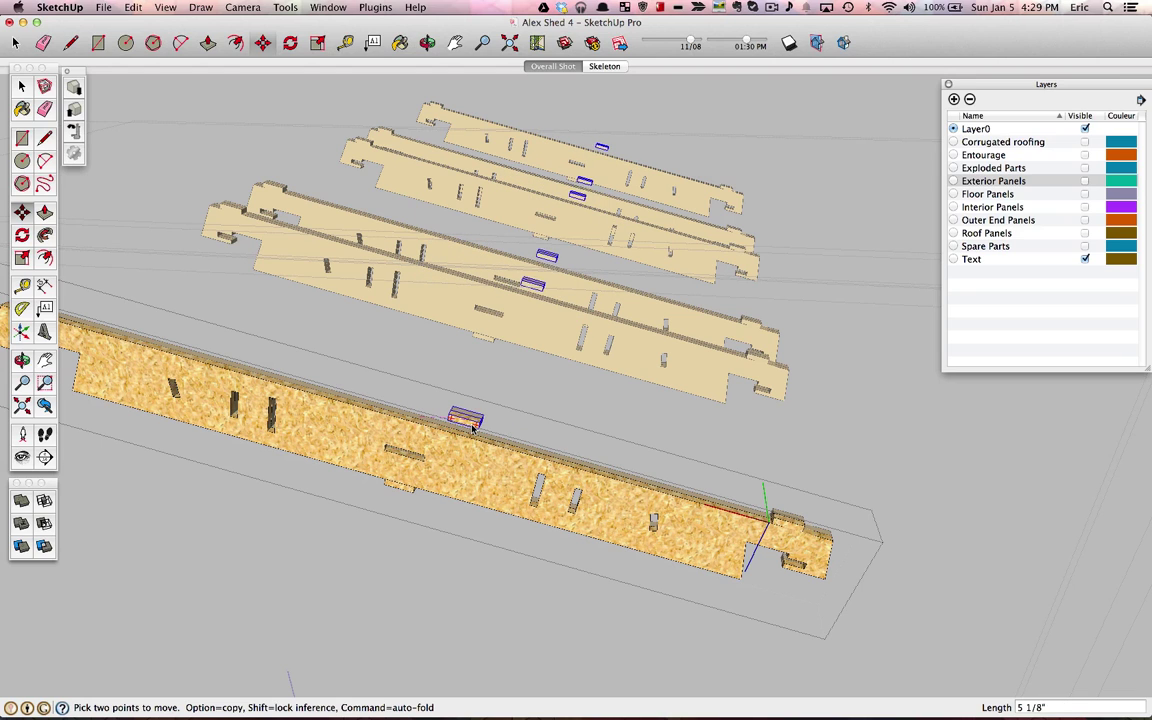
{"action": "key", "text": "space"}
{"action": "key", "text": "super+z"}
{"action": "key", "text": "super+z"}
{"action": "key", "text": "super+z"}
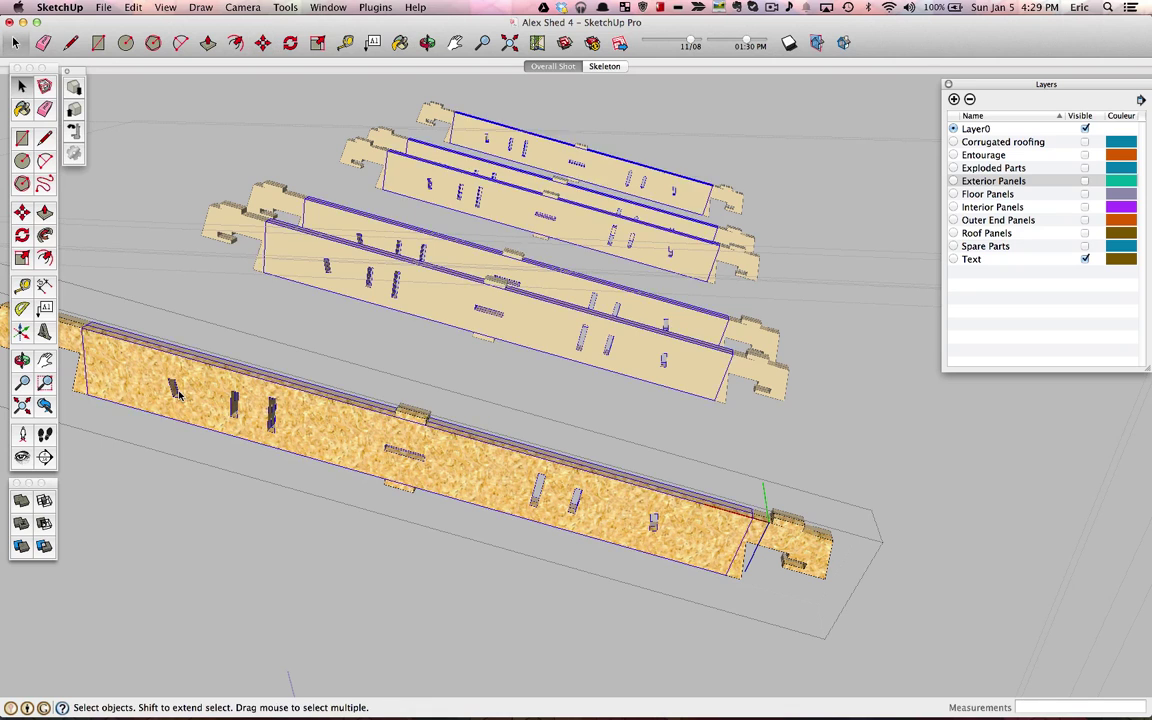
Step: Open the sloping beam's main body and try moving the slot nearest its high end about 13 11/16" along the beam
{"action": "left_click", "coordinate": [176, 393]}
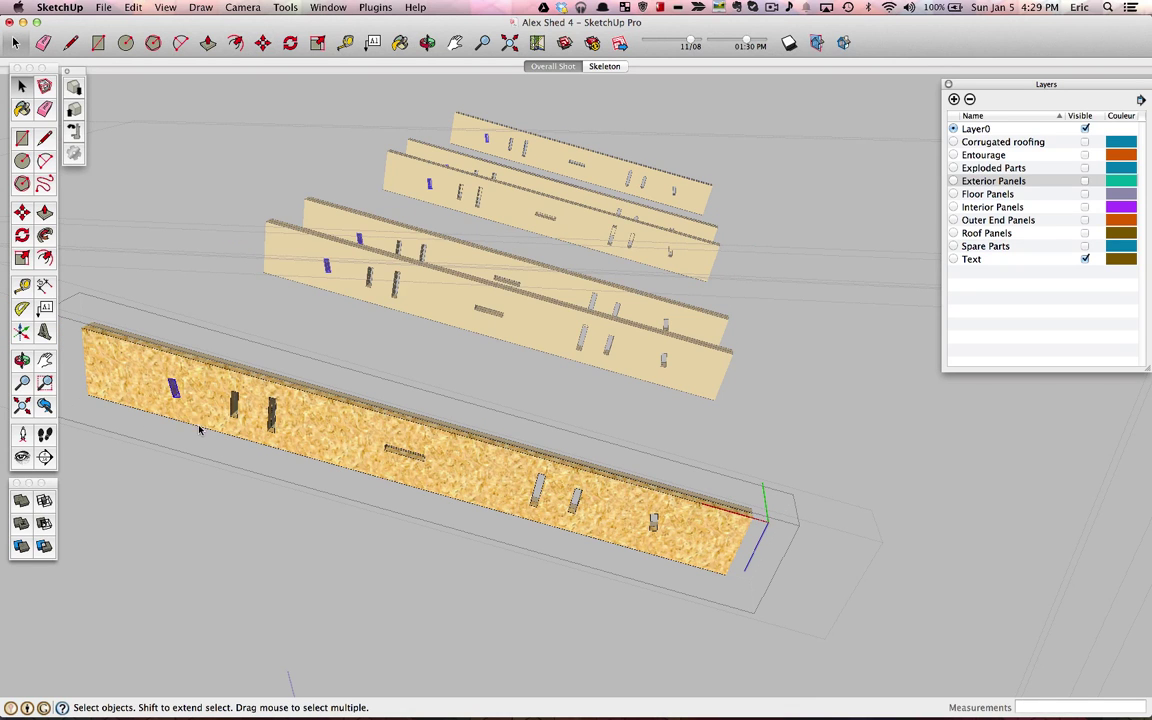
{"action": "key", "text": "m"}
{"action": "left_click", "coordinate": [175, 397]}
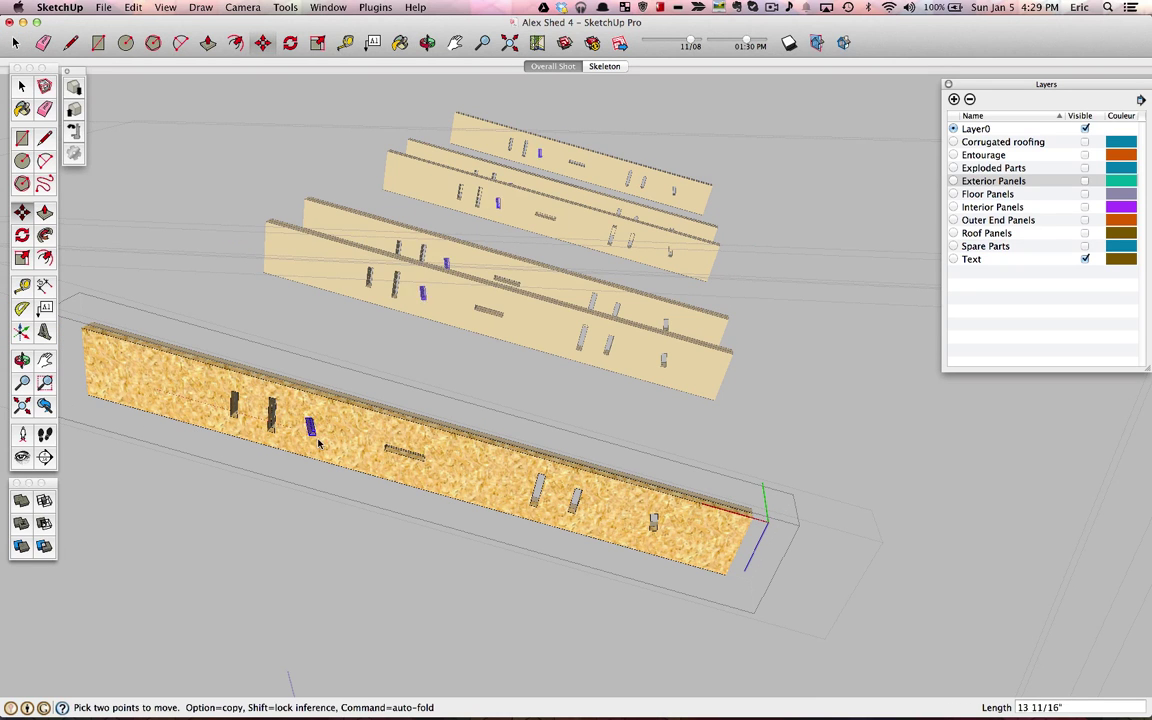
{"action": "key", "text": "space"}
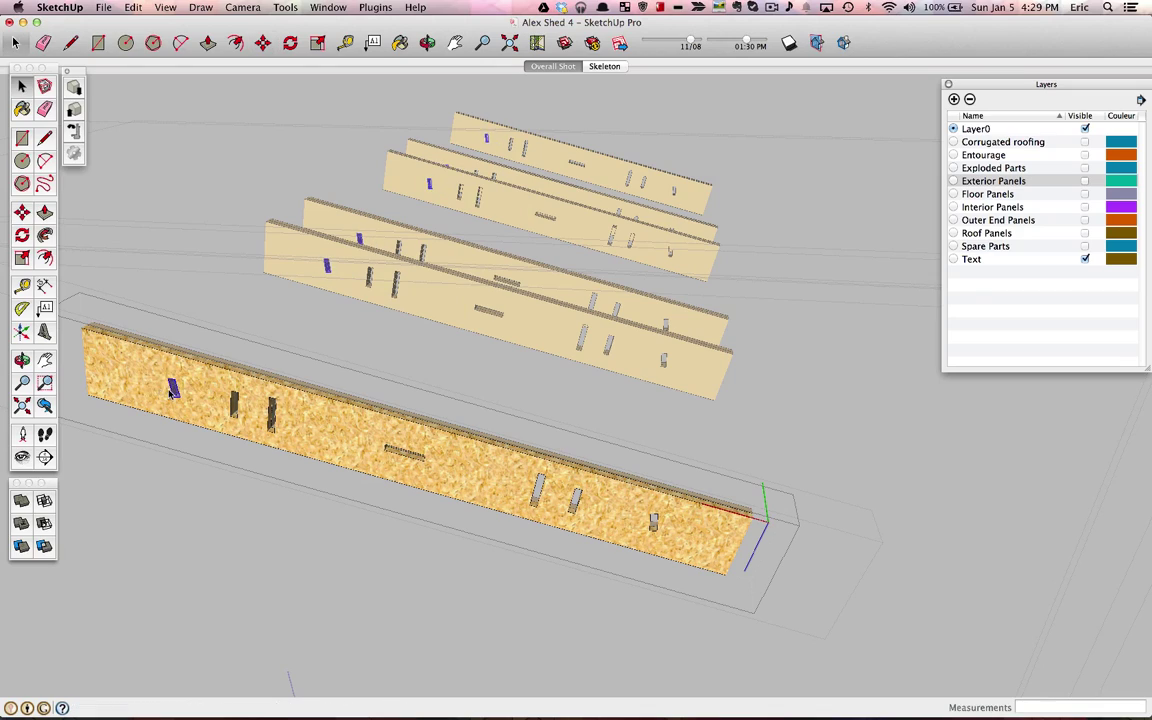
Step: Close the nested beam components and examine the complete shed frame from outside
{"action": "left_click", "coordinate": [144, 238]}
{"action": "left_click", "coordinate": [170, 261]}
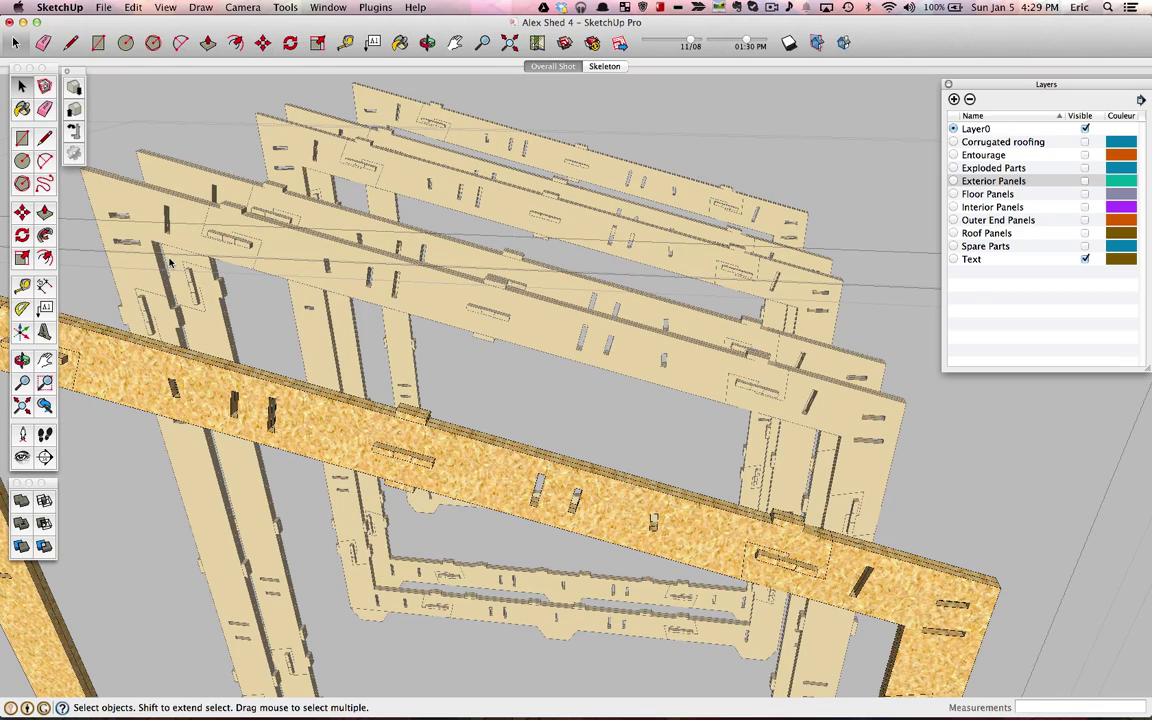
{"action": "left_click", "coordinate": [198, 255]}
{"action": "key", "text": "shift+super+z"}
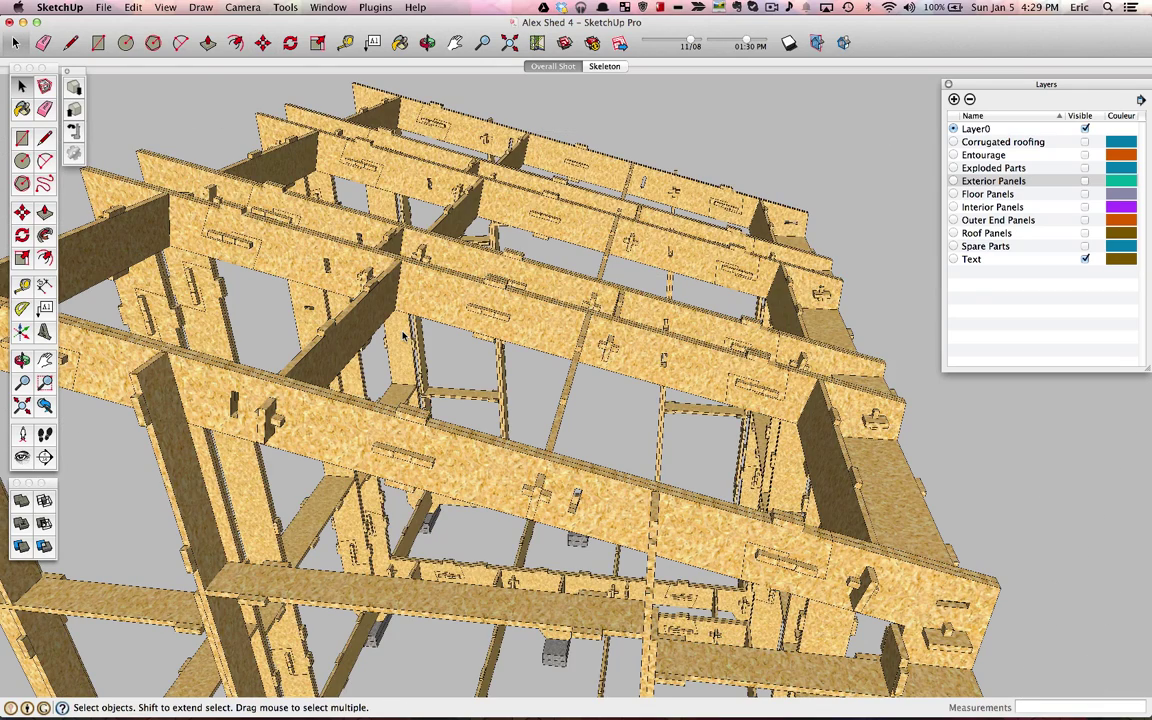
{"action": "scroll", "coordinate": [405, 337], "scroll_direction": "down", "scroll_amount": 8}
{"action": "middle_click_drag", "start_coordinate": [420, 380], "coordinate": [543, 361]}
{"action": "scroll", "coordinate": [490, 367], "scroll_direction": "up", "scroll_amount": 5}
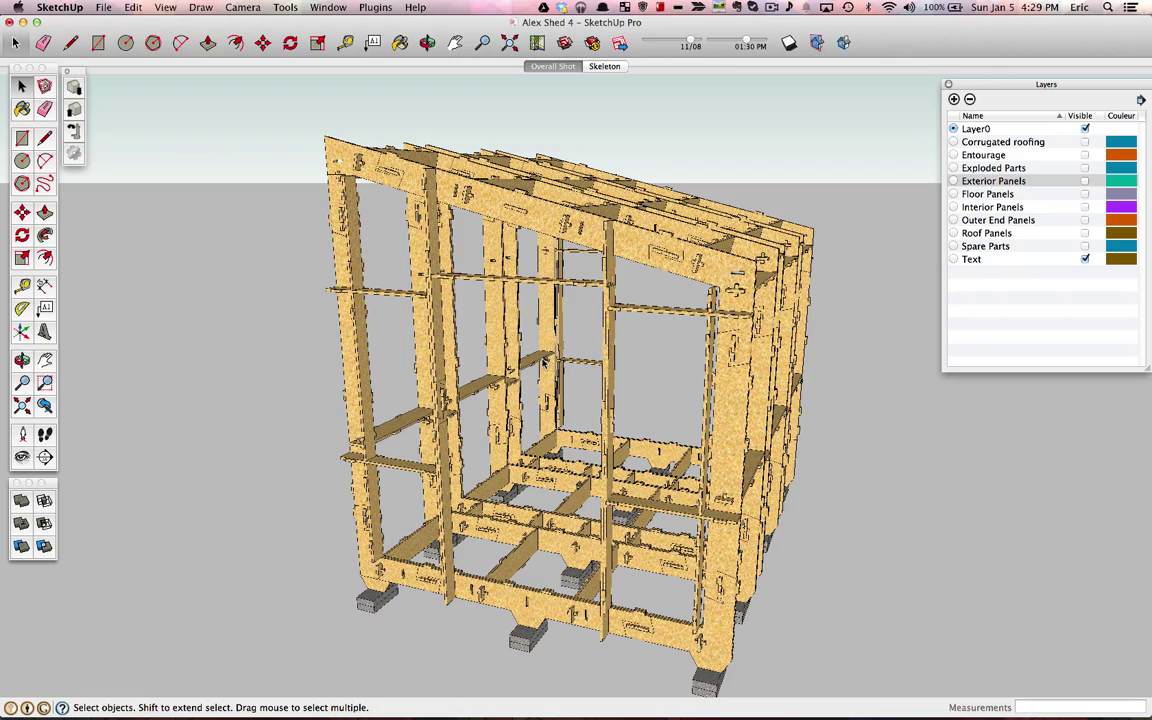
{"action": "middle_click_drag", "start_coordinate": [543, 360], "coordinate": [697, 318]}
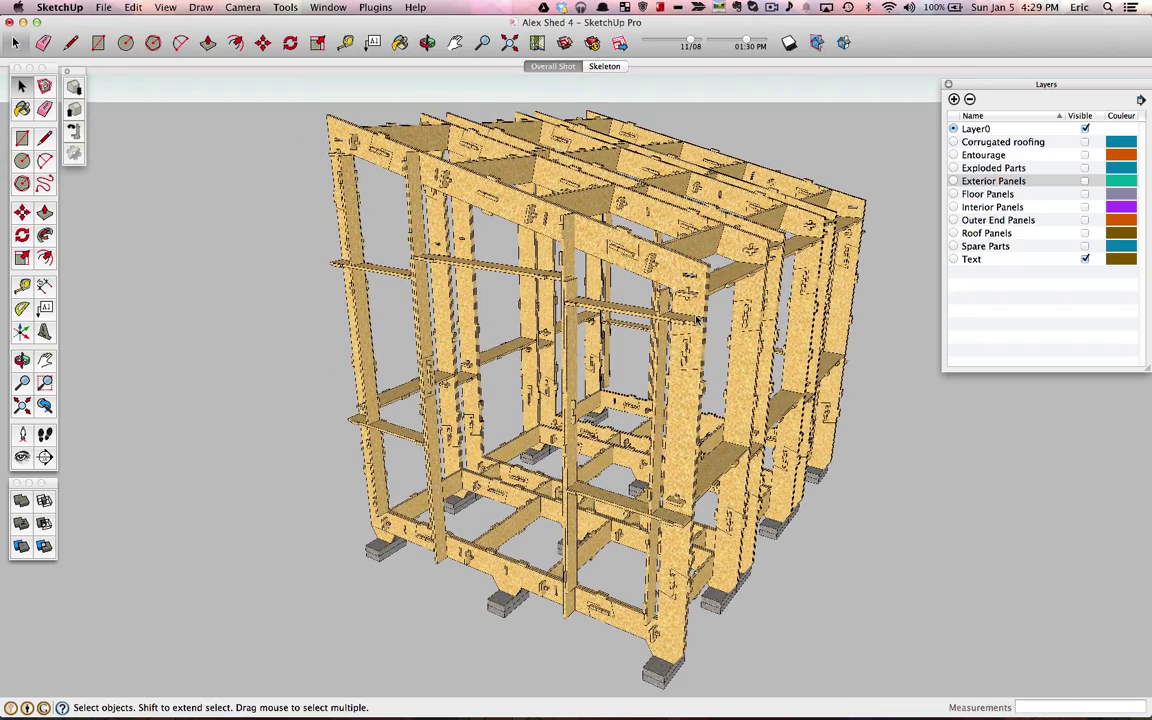